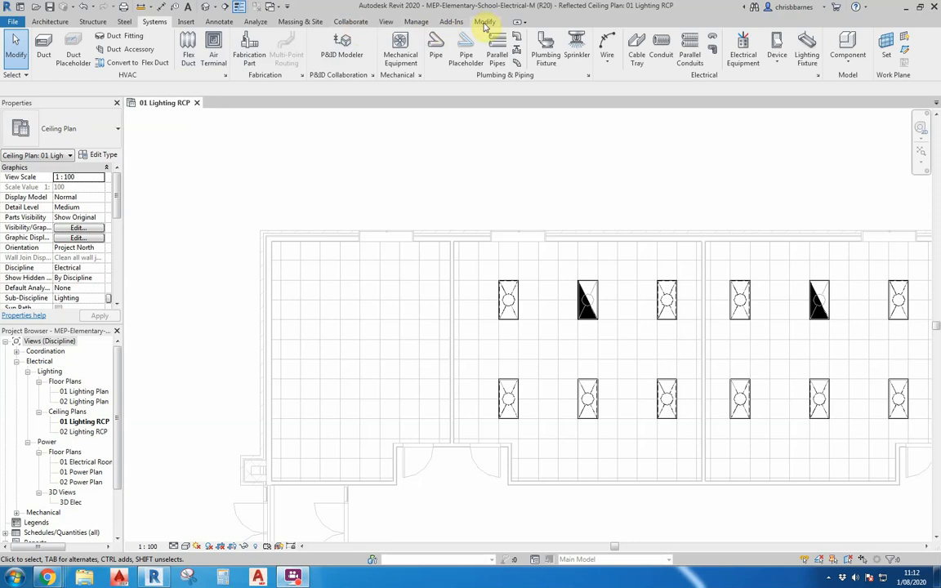
Try to copy the westernmost pair of light fixtures about 3004 mm left onto a ceiling grid line in the empty room, and undo the copy
click(485, 23)
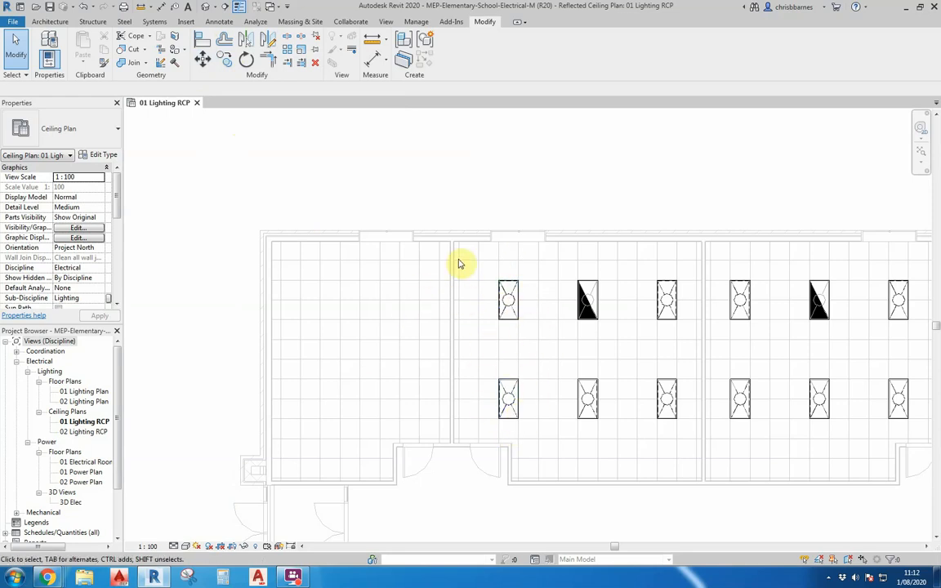
drag(485, 267, 528, 433)
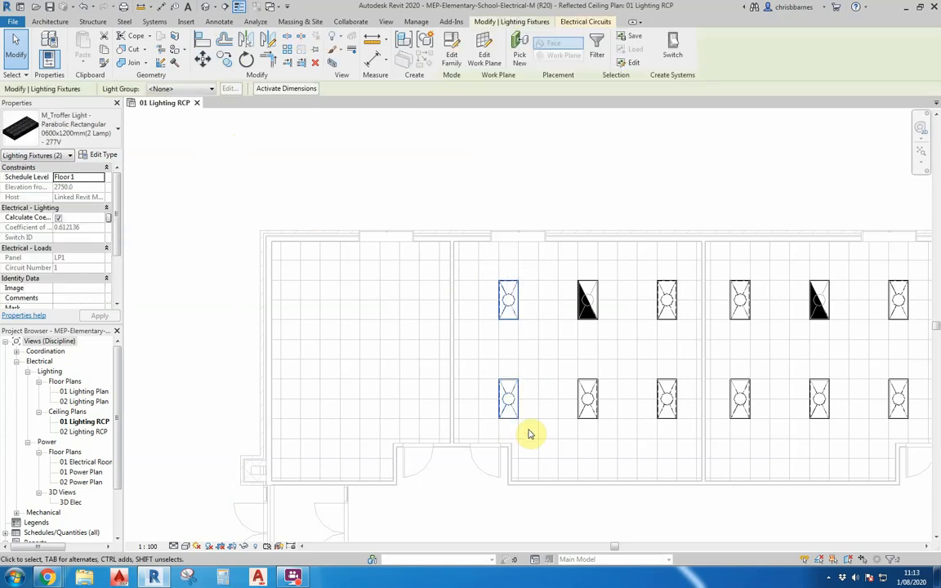
click(228, 62)
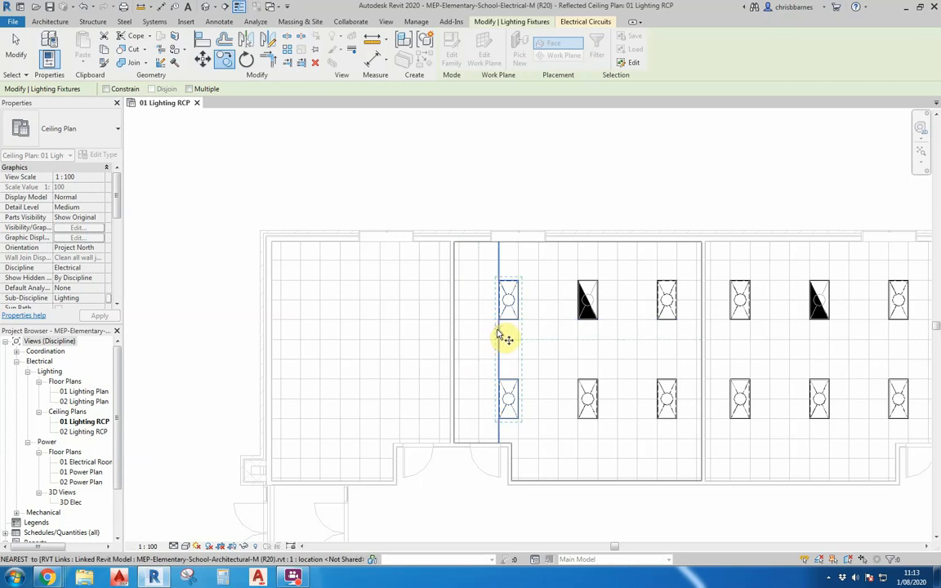
scroll(508, 260, up, 2)
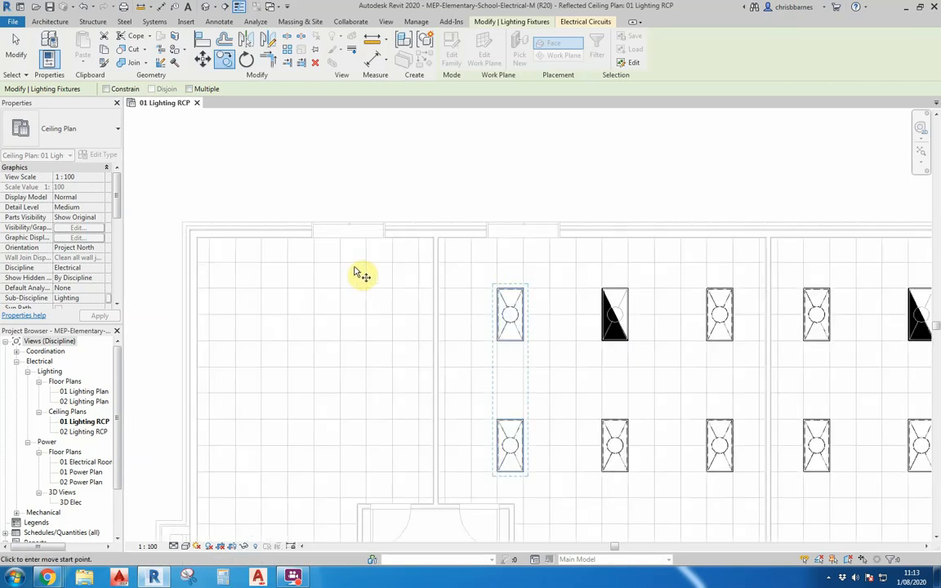
click(500, 274)
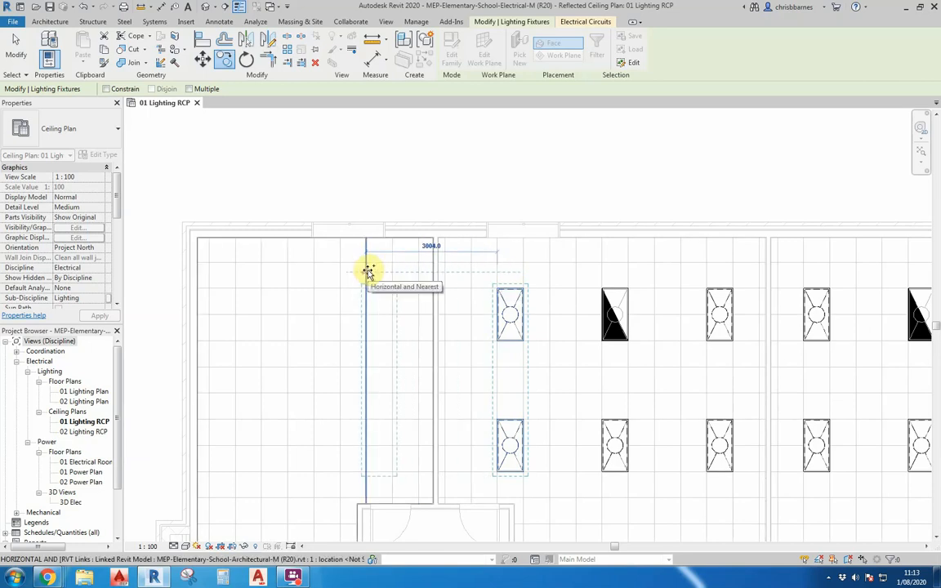
click(367, 272)
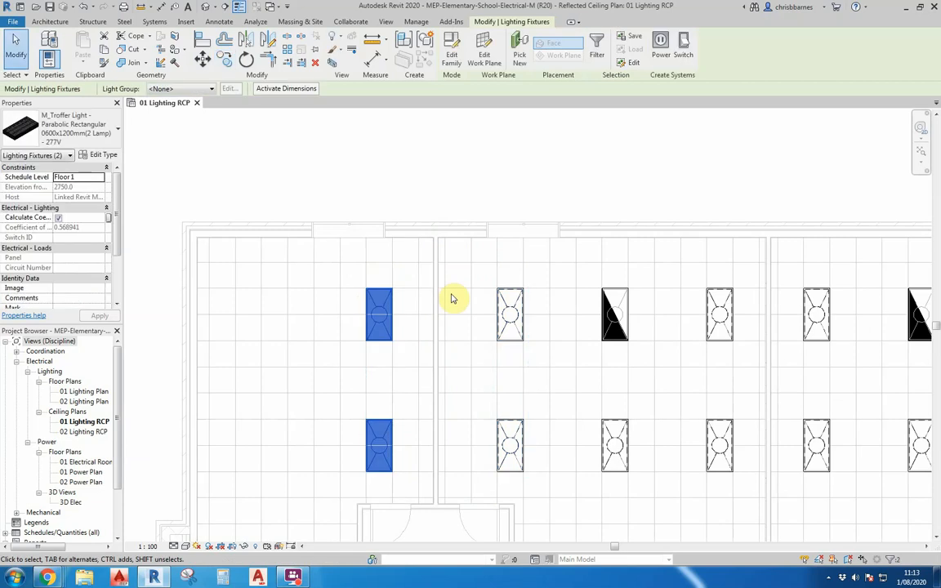
click(82, 7)
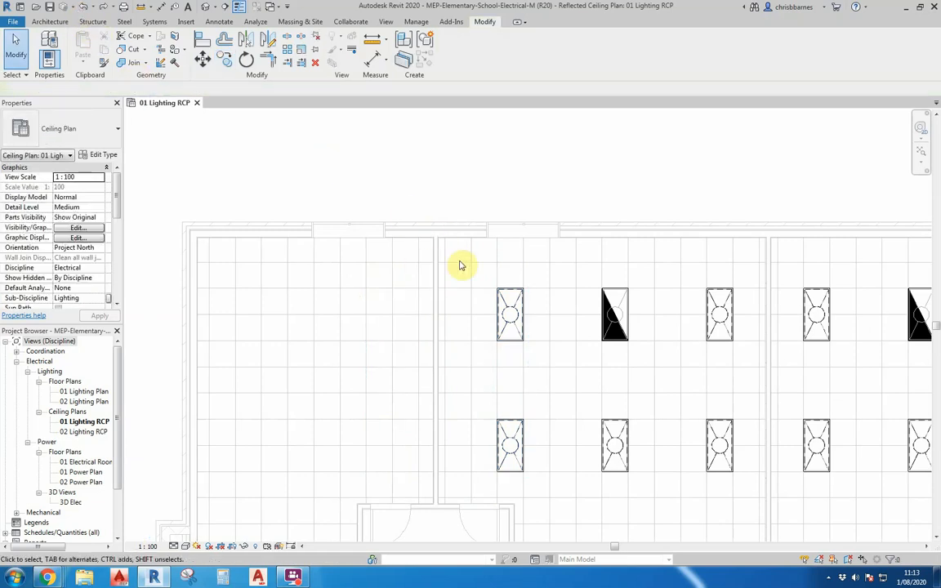
Copy the pair of light fixtures nearest the empty room 3000 mm horizontally to the left into that room
drag(483, 273, 540, 486)
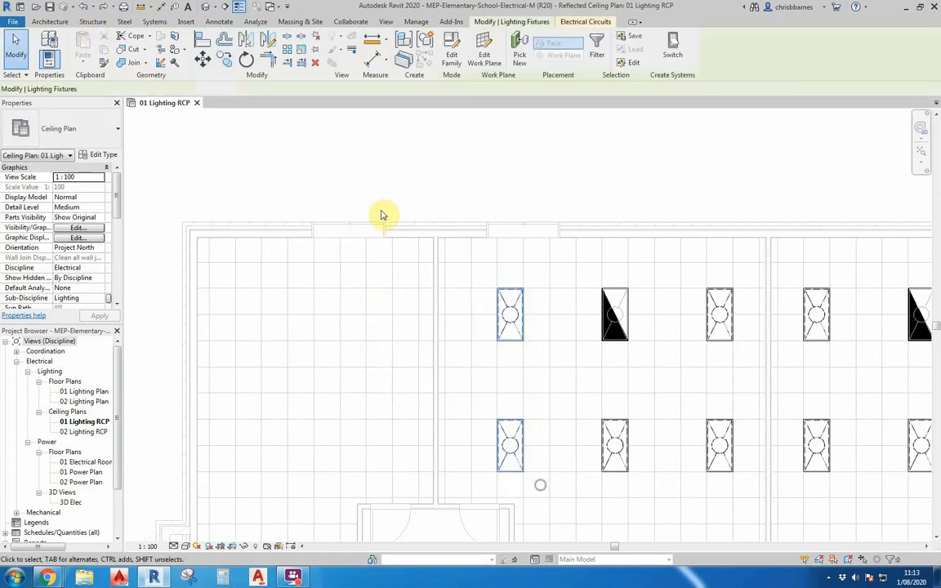
click(225, 59)
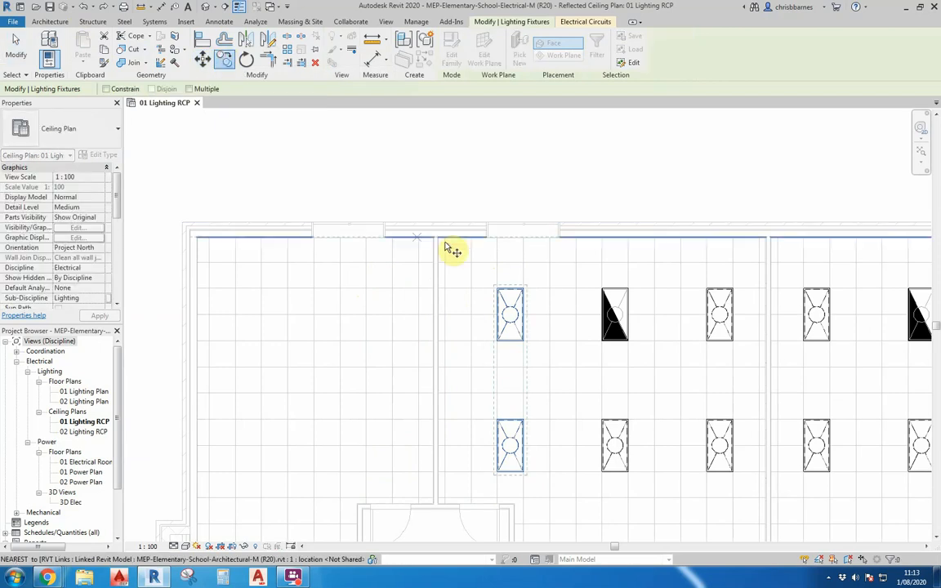
click(498, 272)
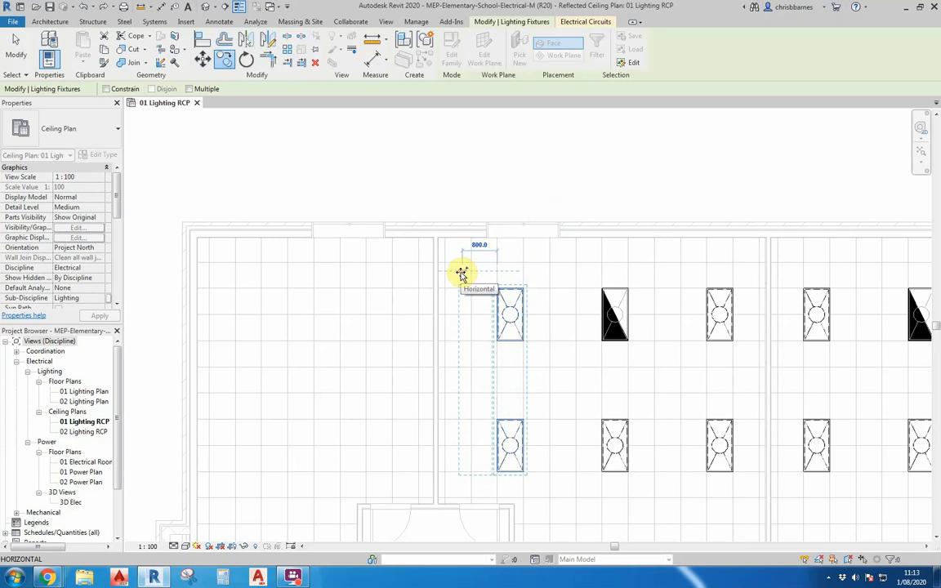
text(3000)
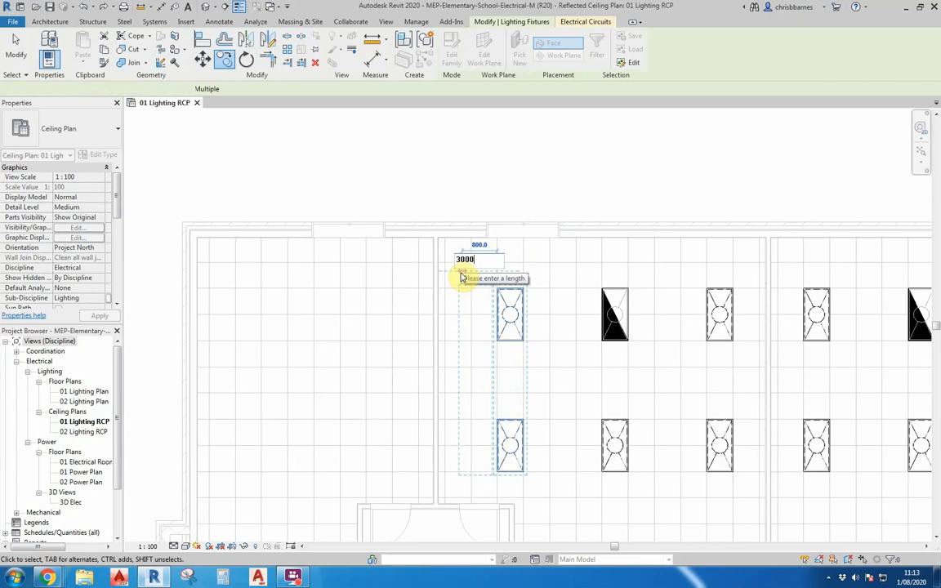
key(Return)
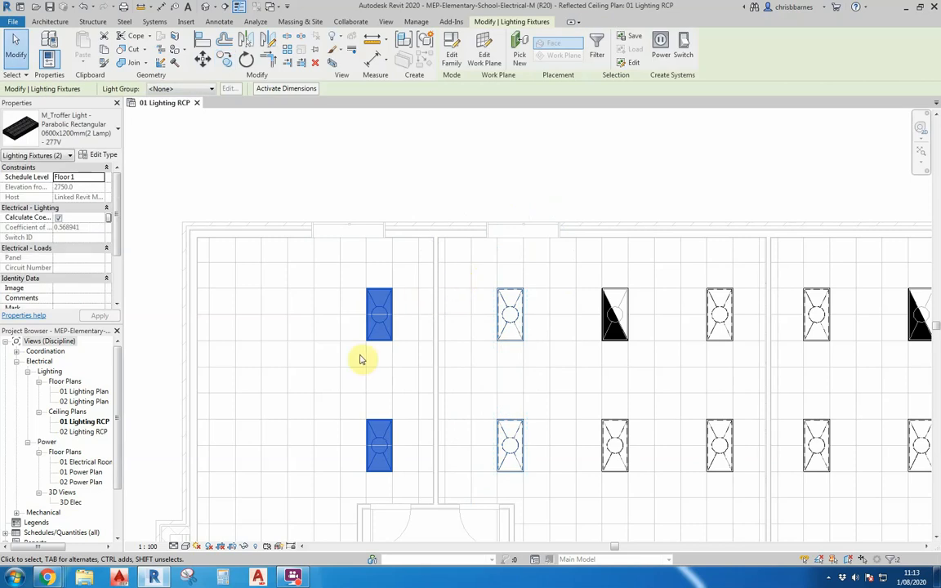
Examine closely how the upper-left corner of the upper copied light fixture lines up with the ceiling grid lines
scroll(357, 304, up, 4)
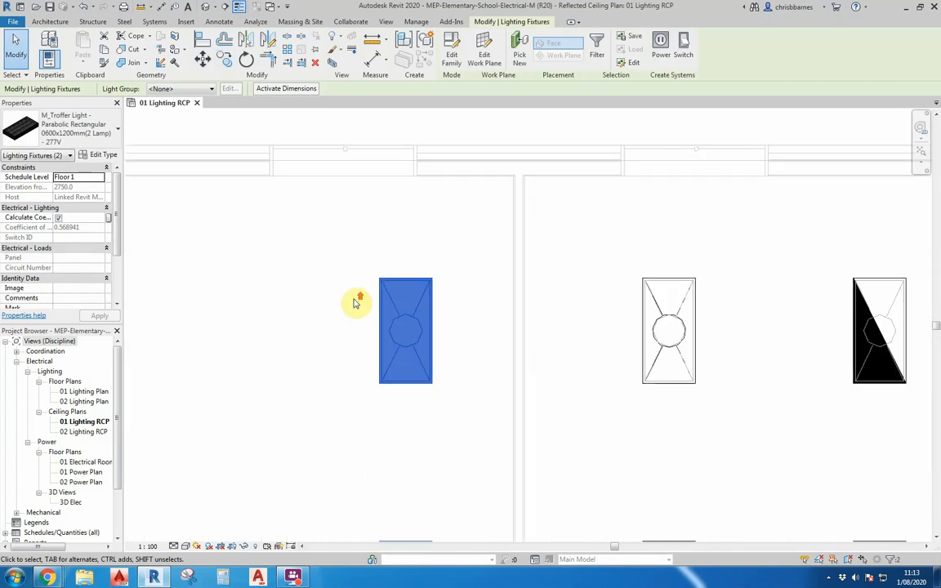
scroll(393, 272, up, 3)
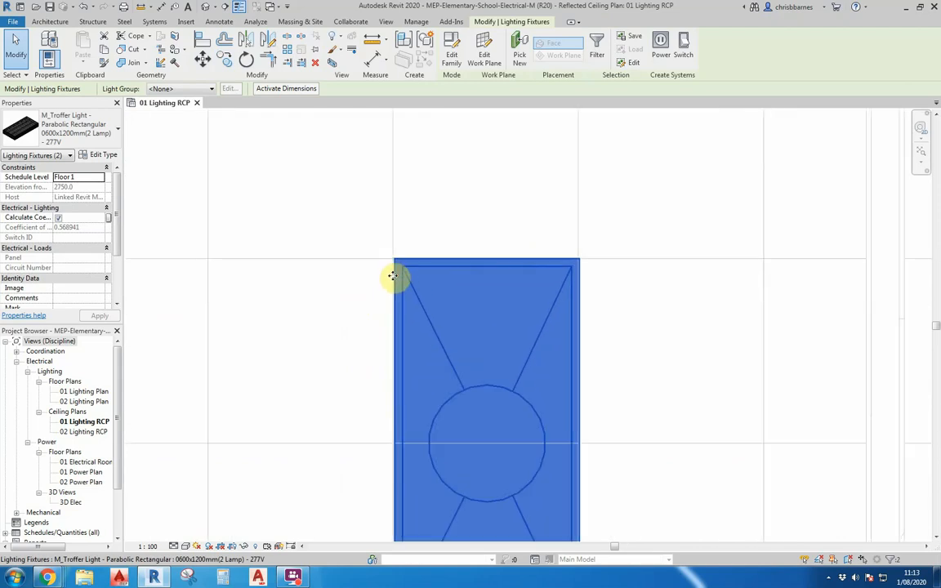
scroll(409, 268, up, 6)
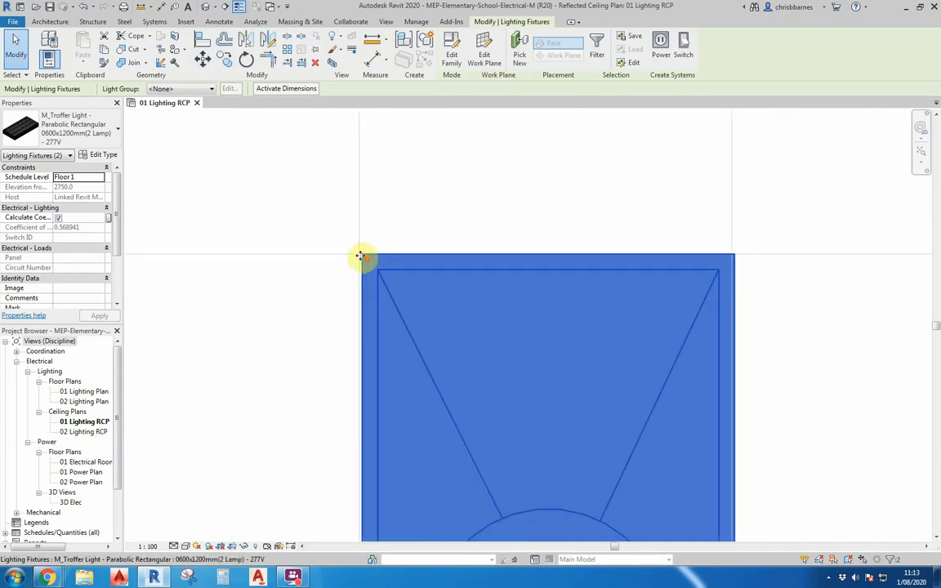
scroll(362, 260, up, 4)
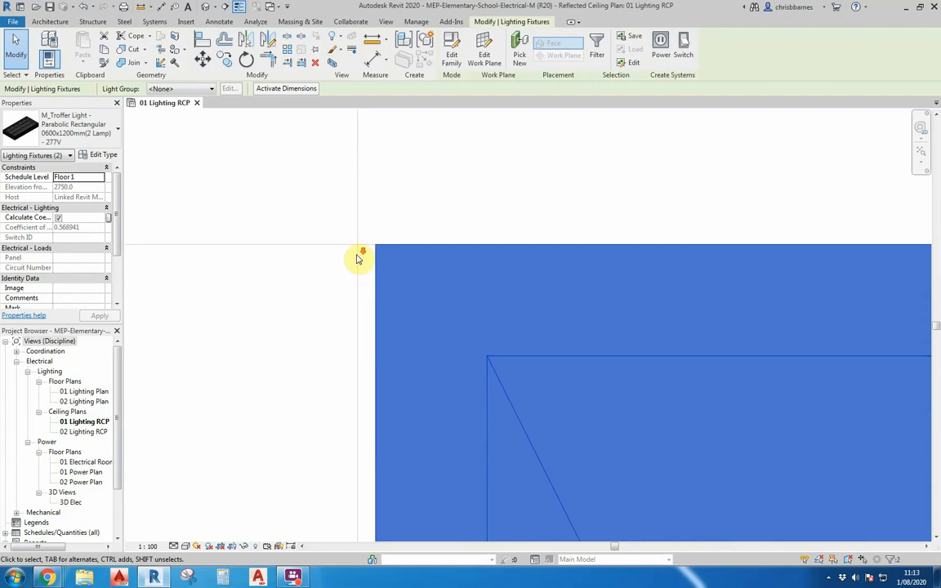
scroll(357, 258, down, 3)
scroll(357, 258, down, 6)
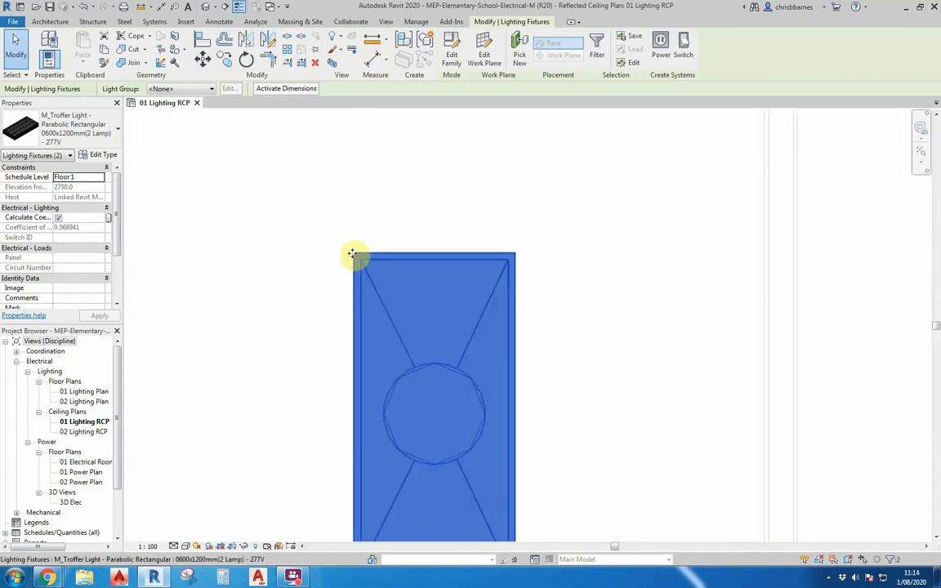
scroll(357, 261, down, 2)
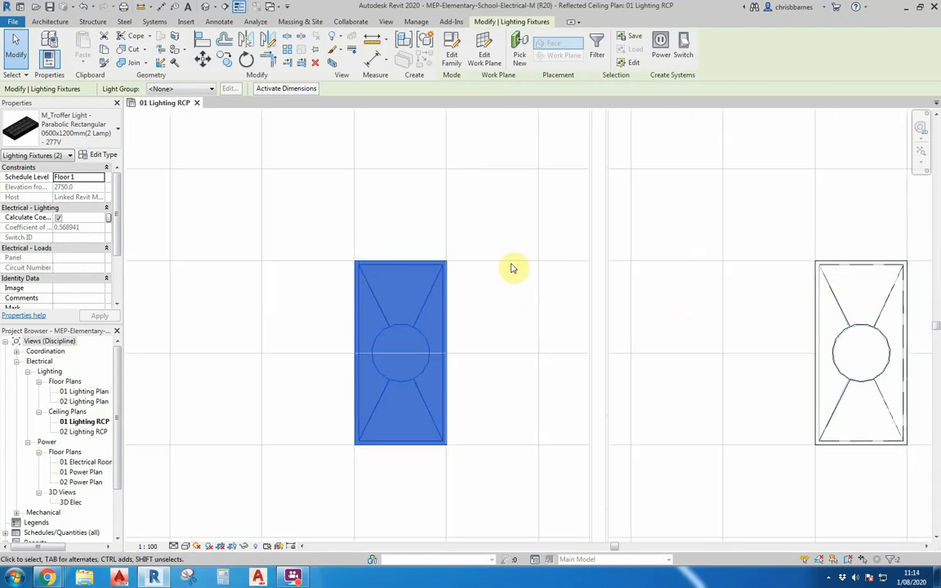
scroll(415, 227, up, 3)
scroll(420, 221, down, 7)
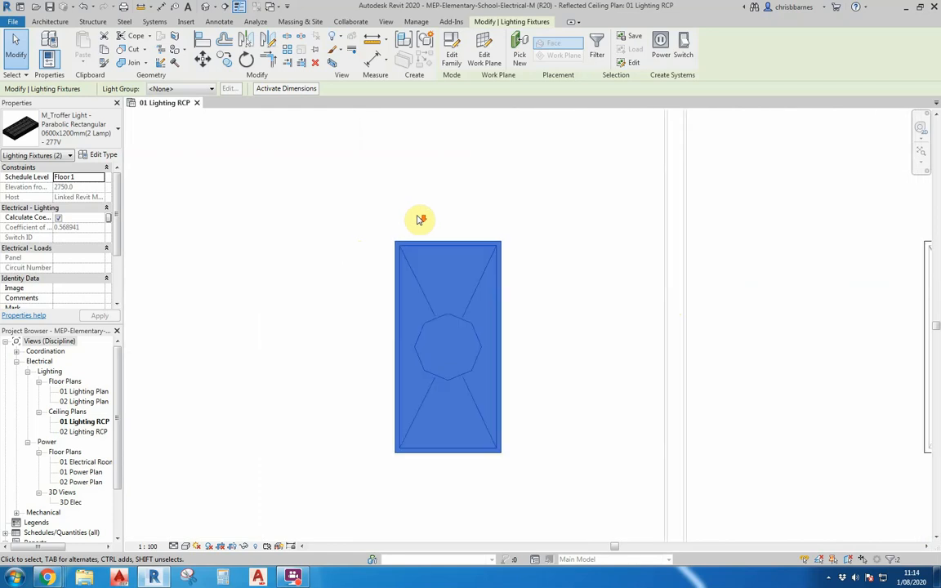
scroll(418, 224, up, 8)
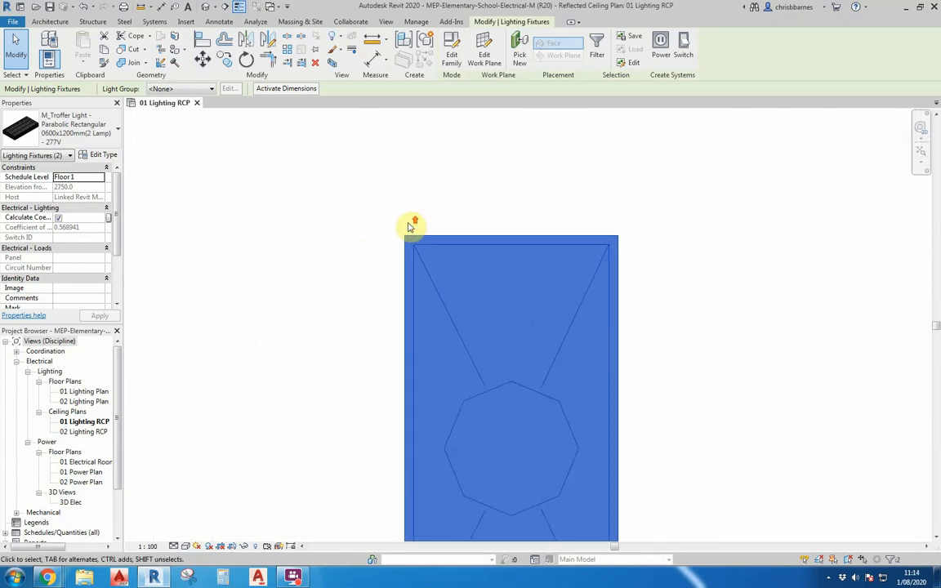
scroll(410, 227, up, 3)
scroll(391, 261, down, 3)
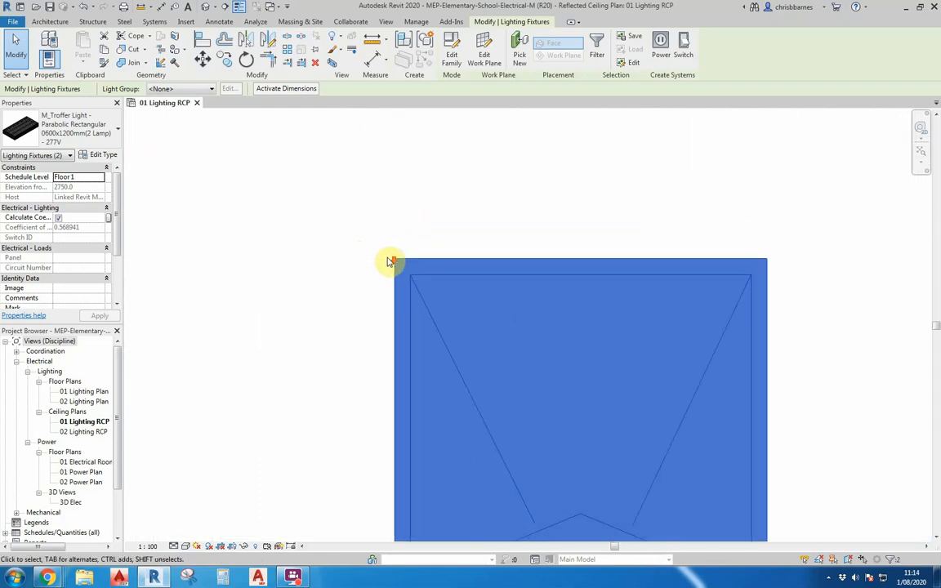
scroll(402, 257, down, 6)
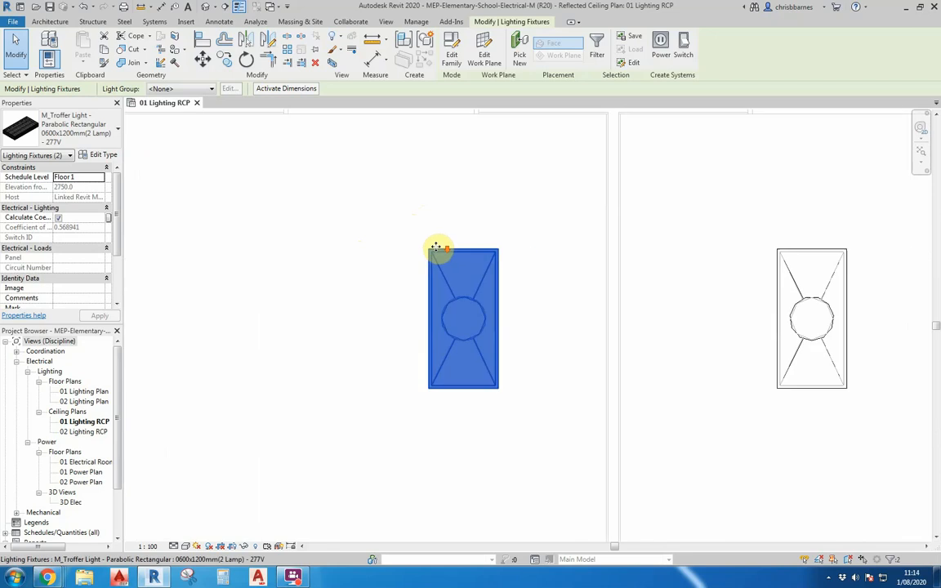
scroll(437, 247, down, 3)
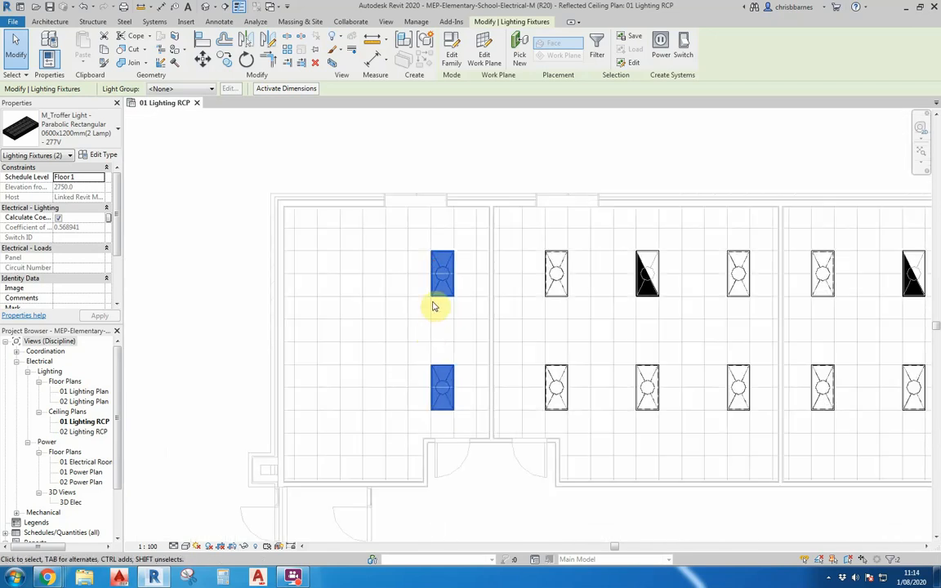
scroll(437, 258, down, 1)
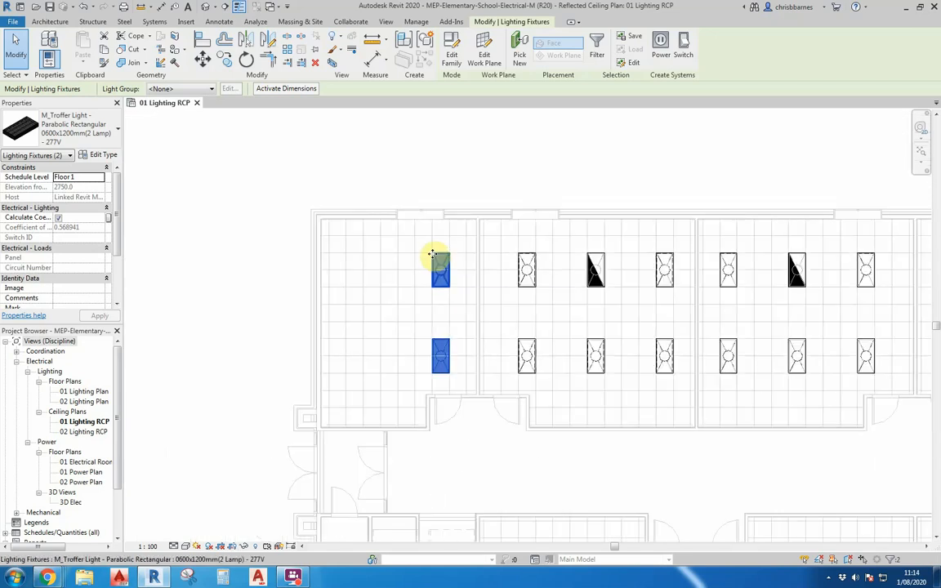
scroll(433, 251, up, 3)
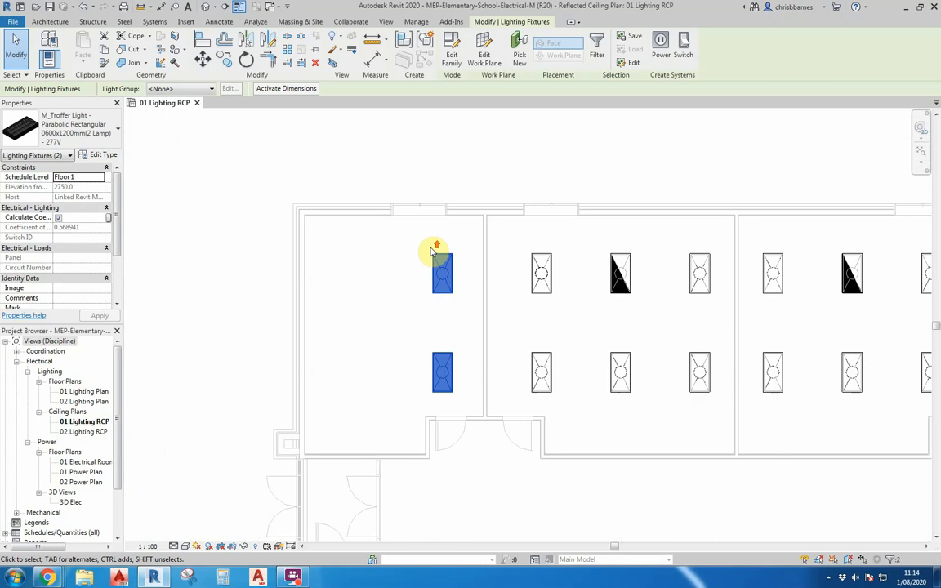
scroll(431, 261, up, 8)
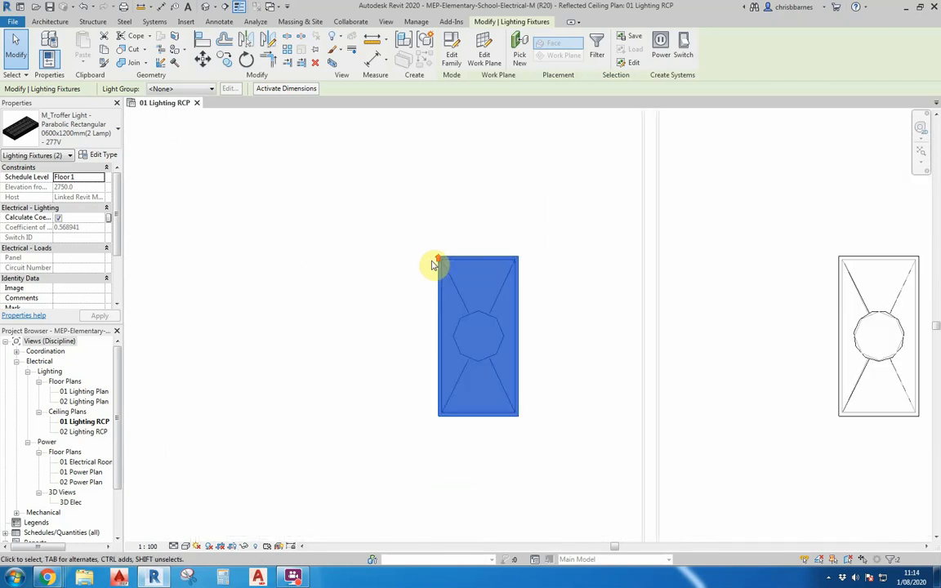
scroll(464, 271, up, 4)
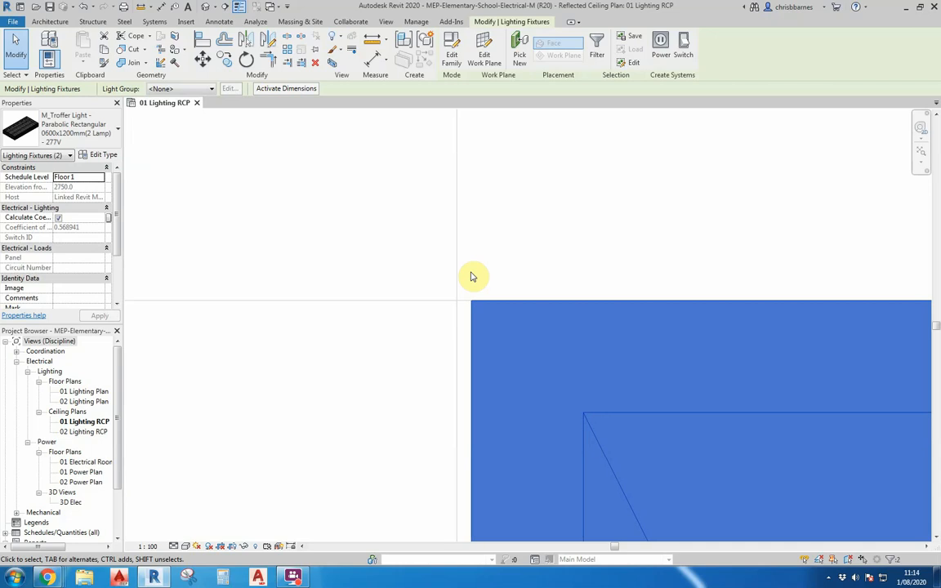
scroll(471, 273, down, 6)
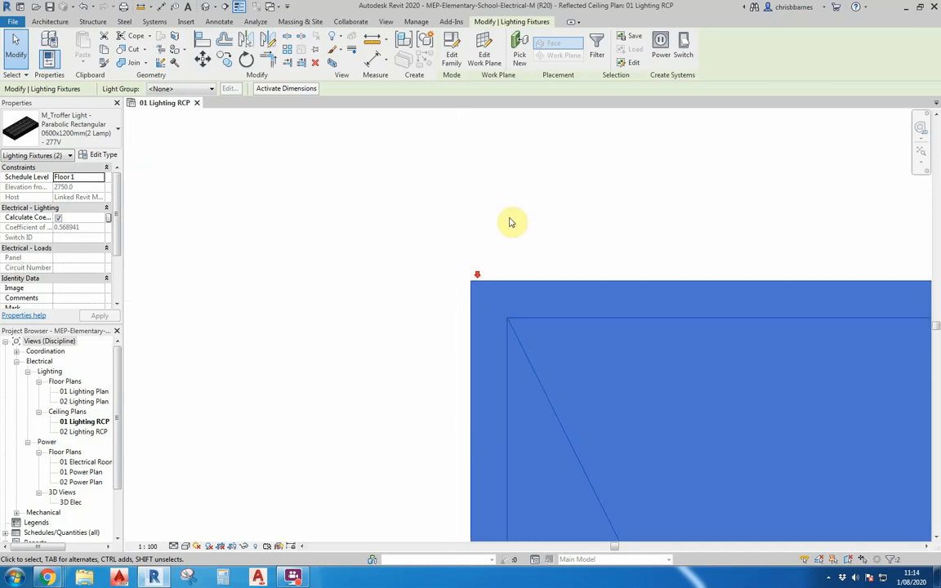
scroll(505, 219, down, 2)
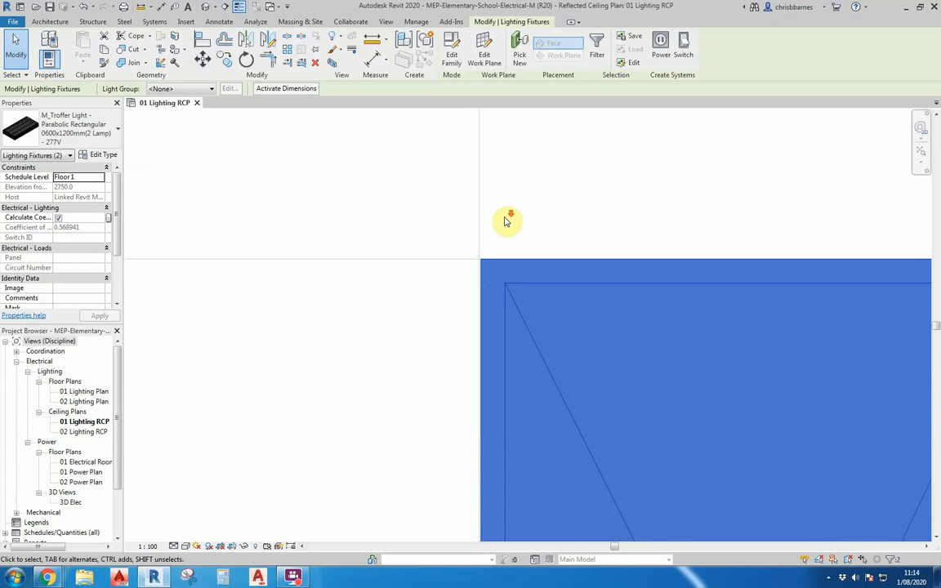
scroll(505, 219, down, 2)
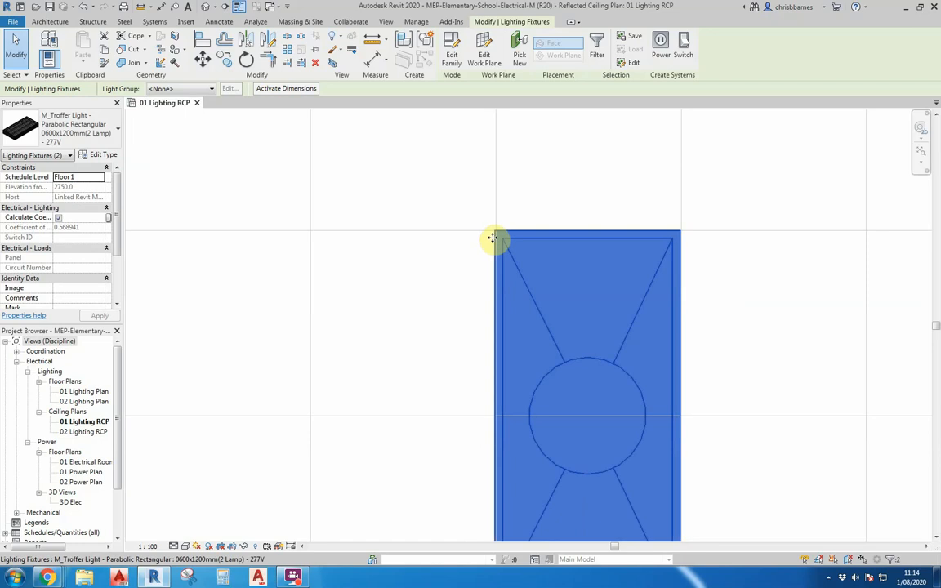
scroll(506, 223, up, 1)
scroll(497, 232, up, 3)
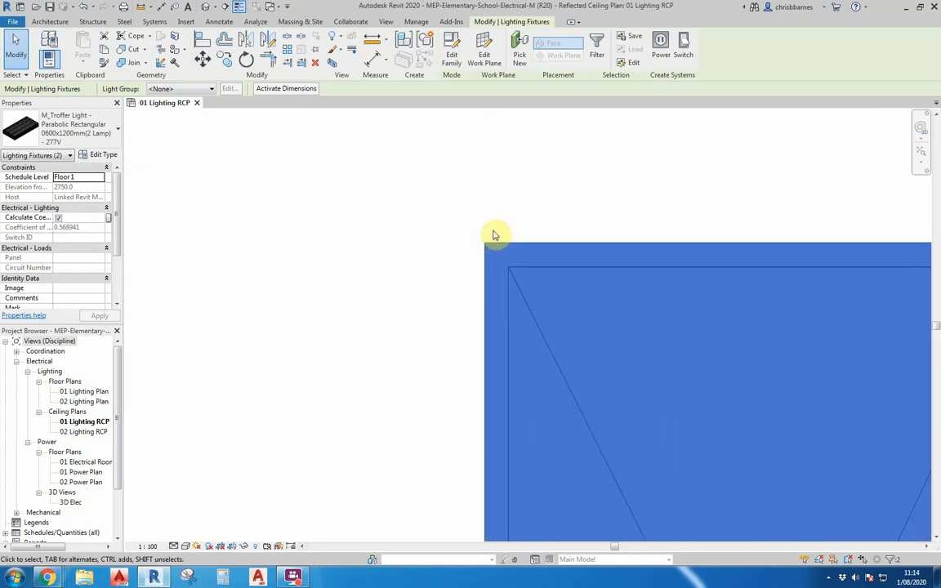
scroll(493, 242, up, 1)
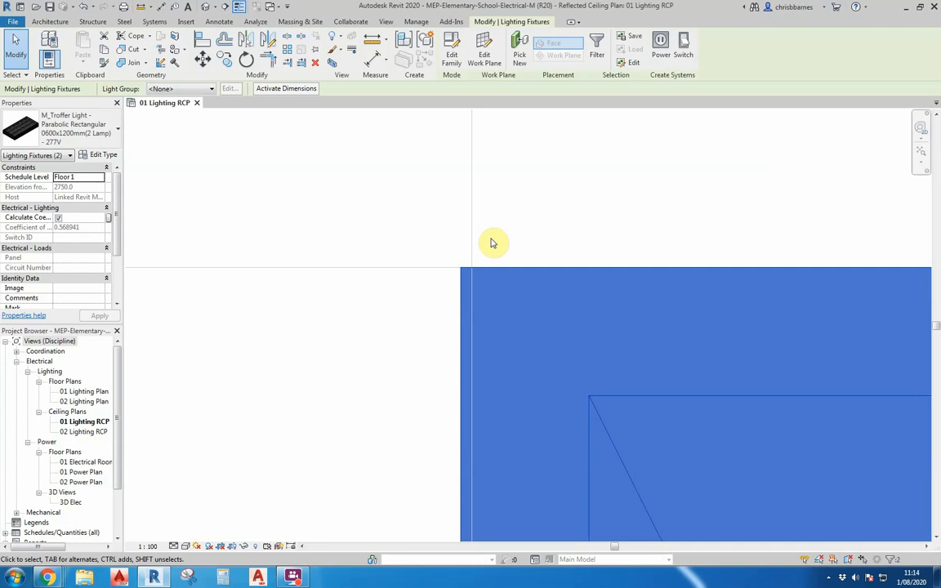
scroll(437, 268, down, 5)
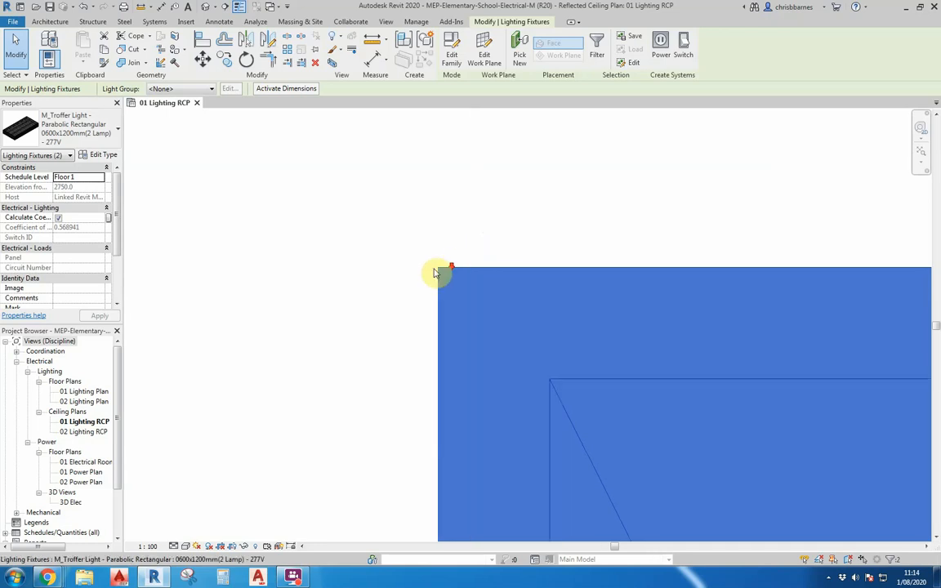
scroll(449, 302, down, 4)
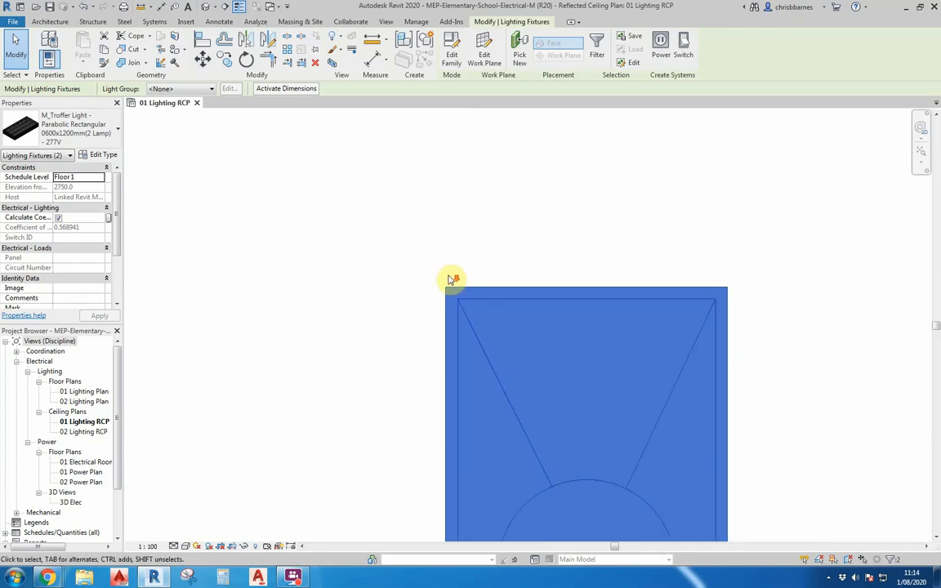
scroll(452, 276, up, 3)
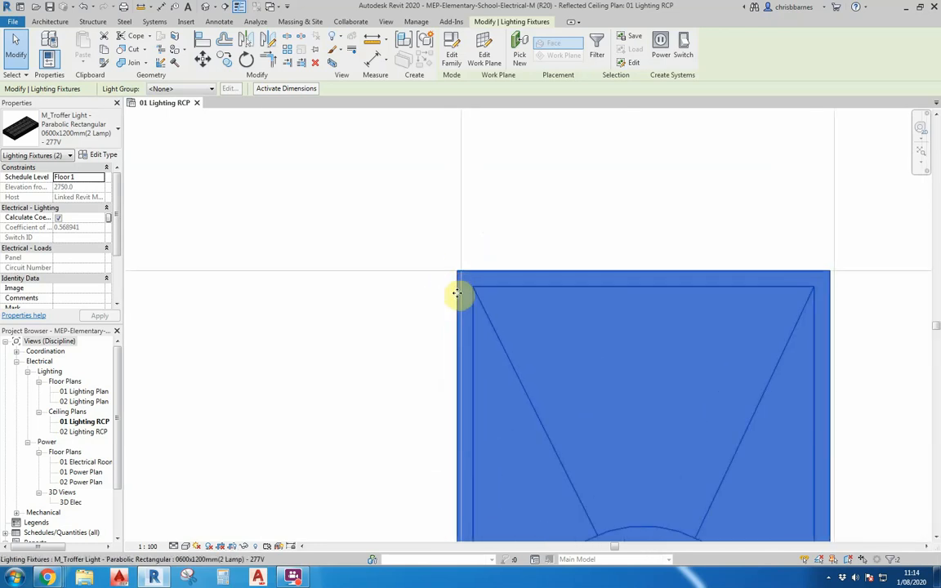
Align the left edge of the upper copied light fixture with the adjacent vertical ceiling grid line using Align
scroll(464, 280, down, 1)
scroll(465, 279, down, 2)
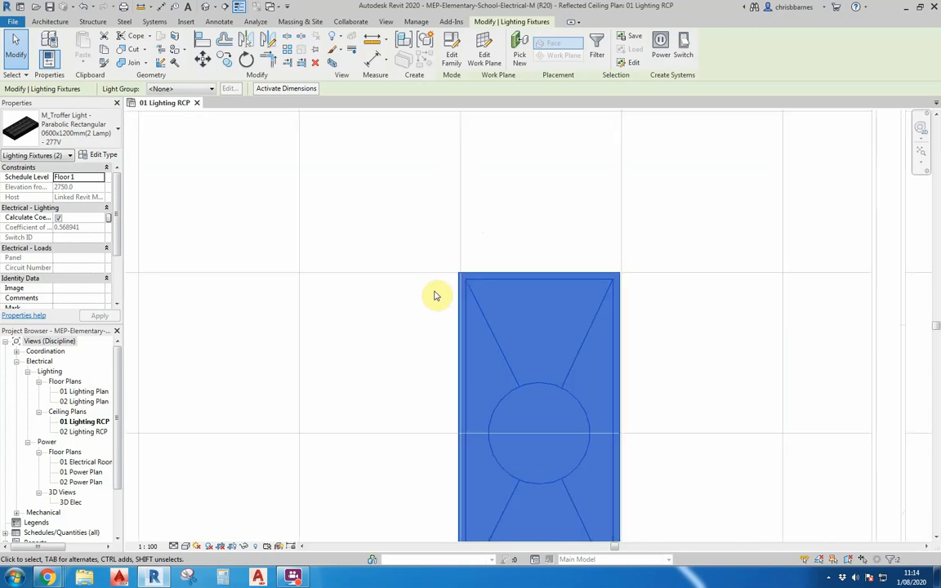
scroll(567, 220, down, 1)
click(461, 274)
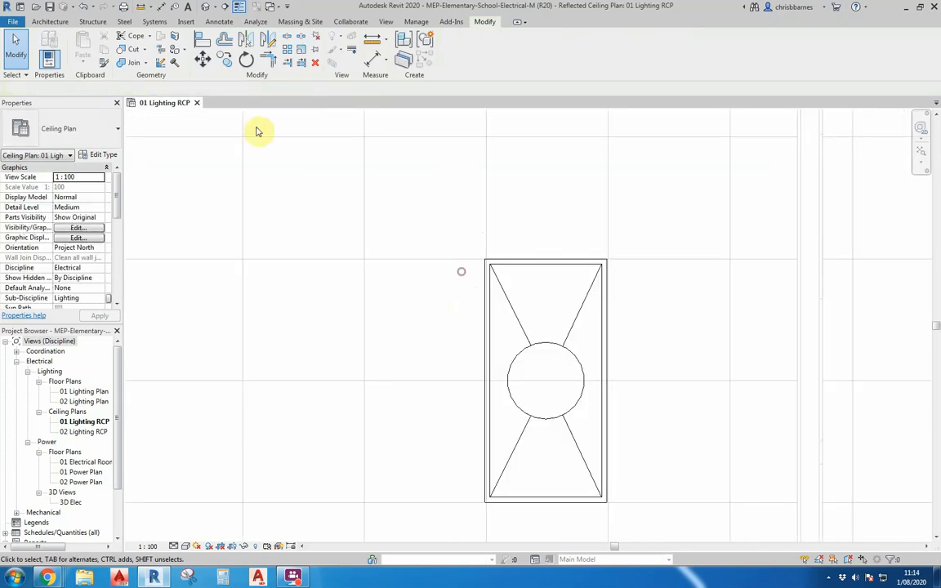
scroll(488, 116, down, 3)
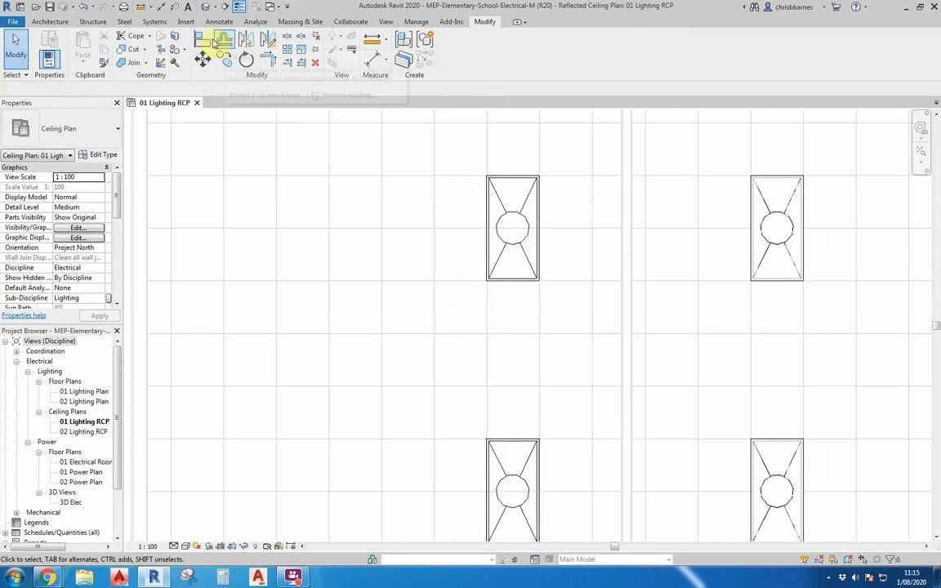
click(202, 42)
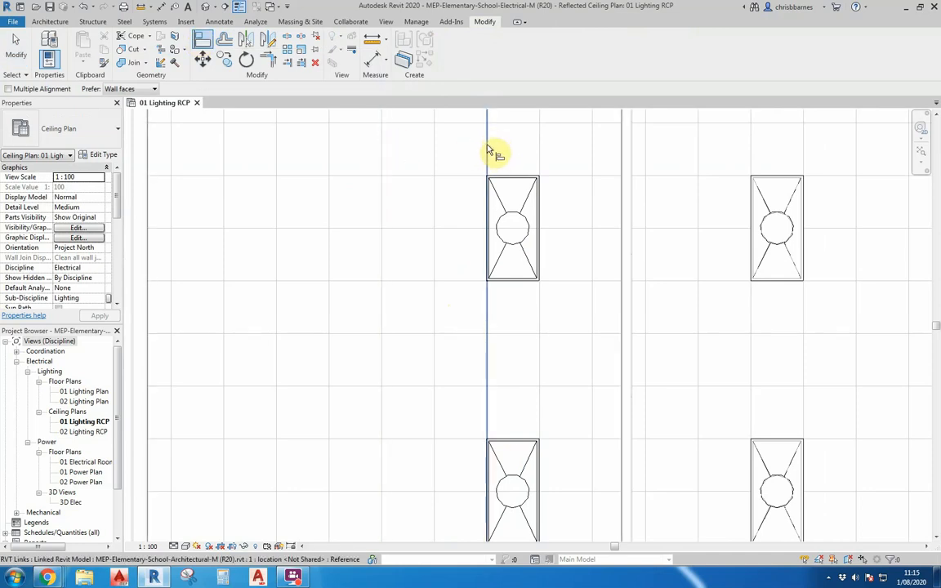
scroll(490, 151, up, 6)
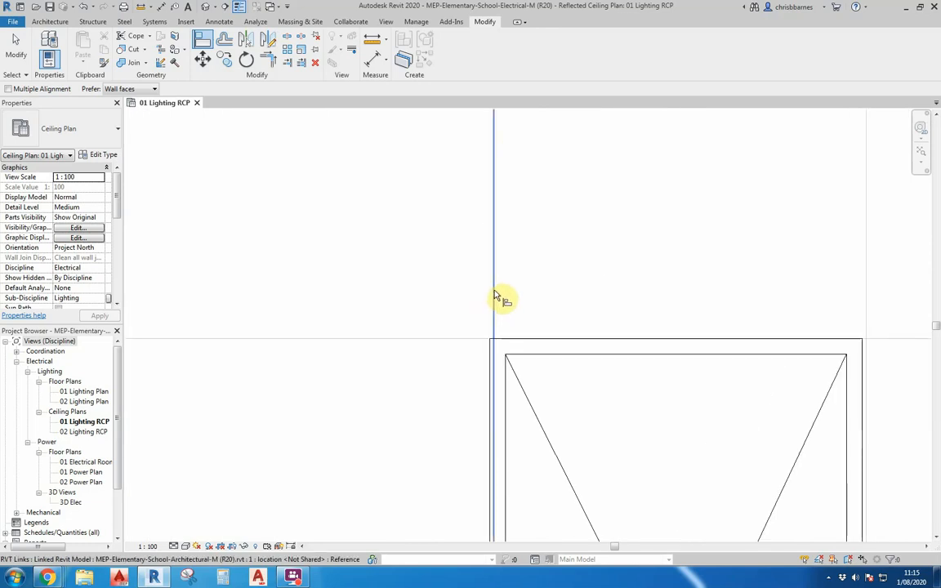
click(487, 372)
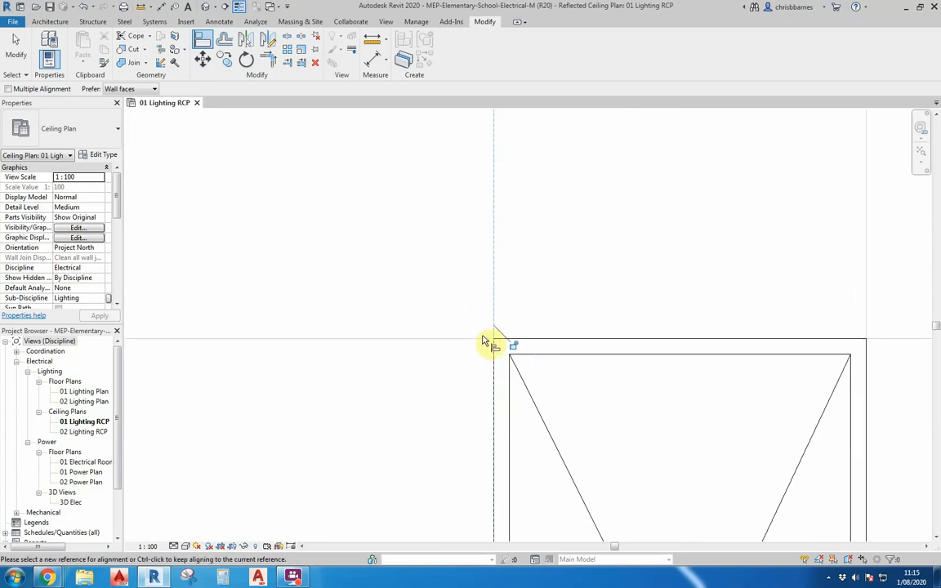
Align the left edge of the lower copied light fixture with the same vertical ceiling grid line and end the Align command
scroll(555, 263, down, 4)
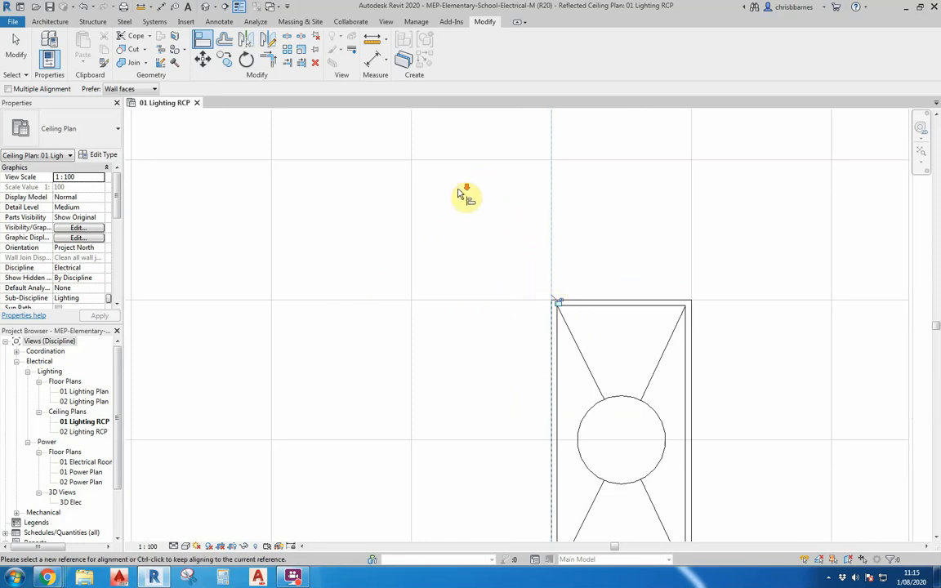
scroll(465, 196, down, 3)
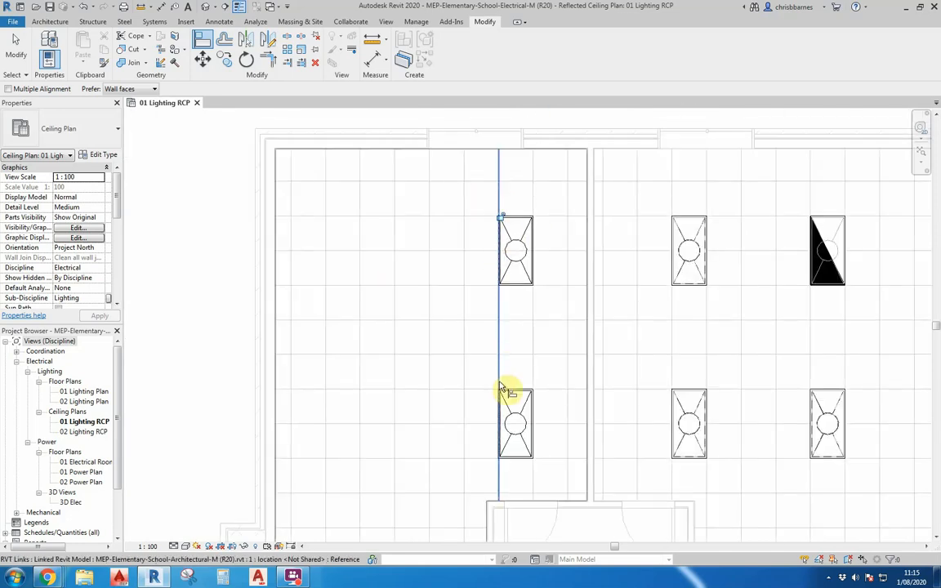
scroll(505, 396, up, 10)
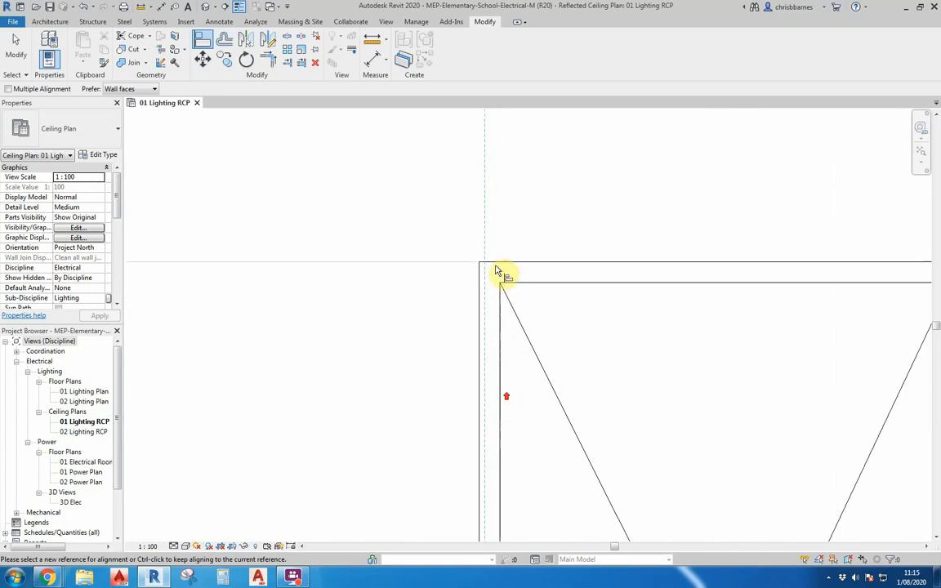
scroll(488, 267, up, 1)
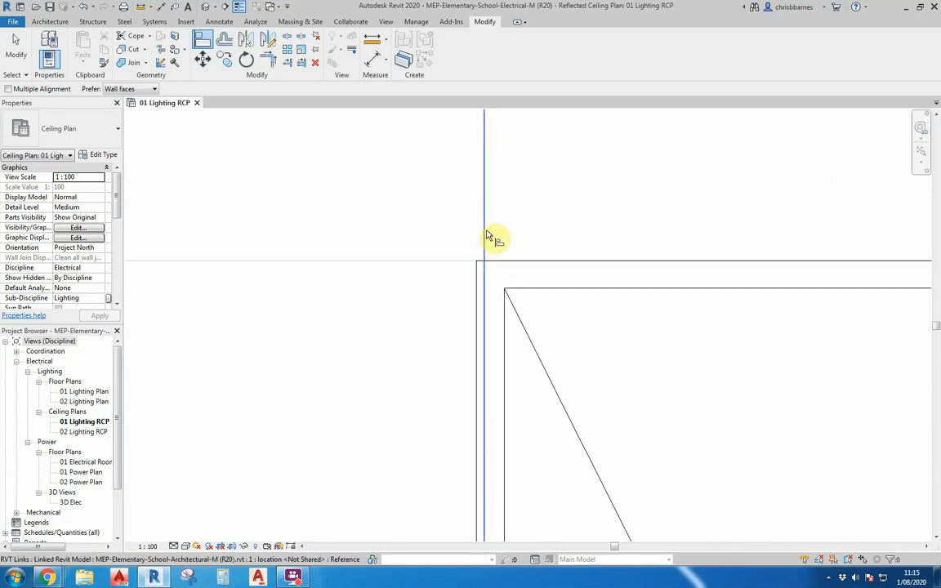
click(486, 234)
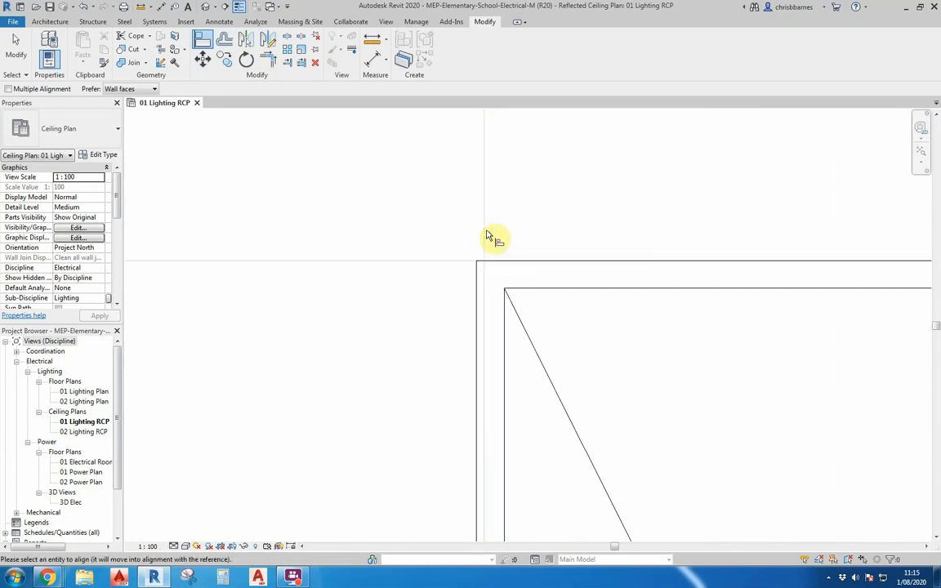
click(478, 315)
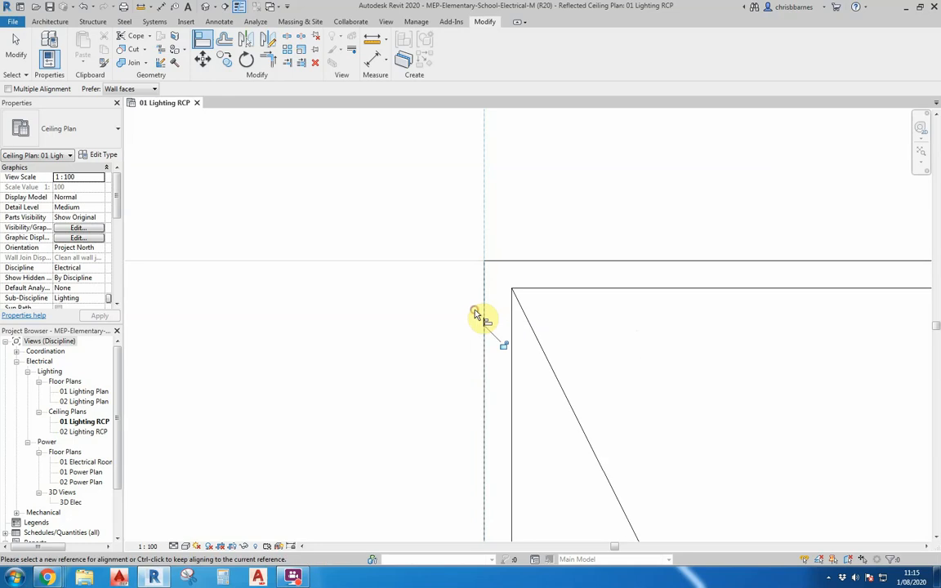
scroll(483, 353, down, 6)
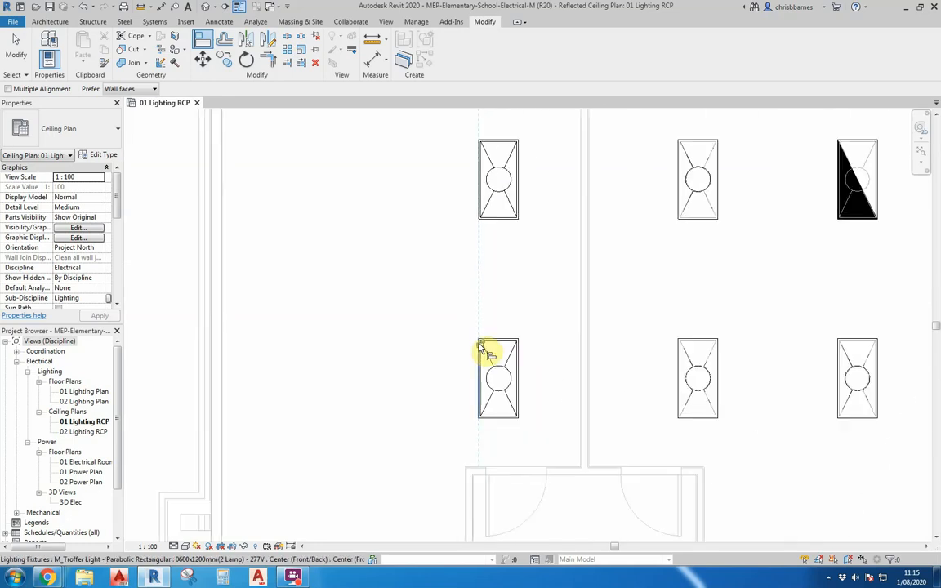
key(Escape)
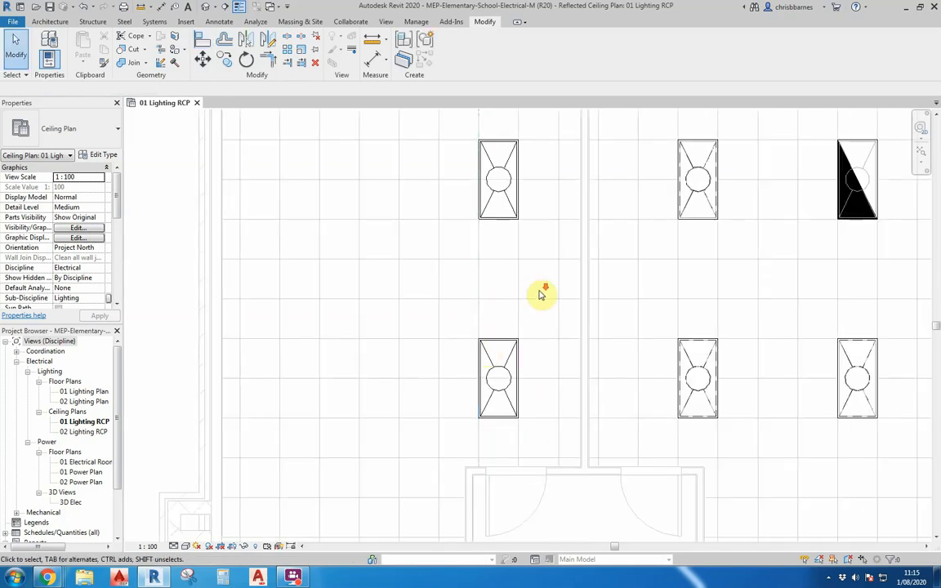
Move both copied light fixtures in the westernmost room one ceiling tile horizontally to the left
scroll(539, 286, down, 2)
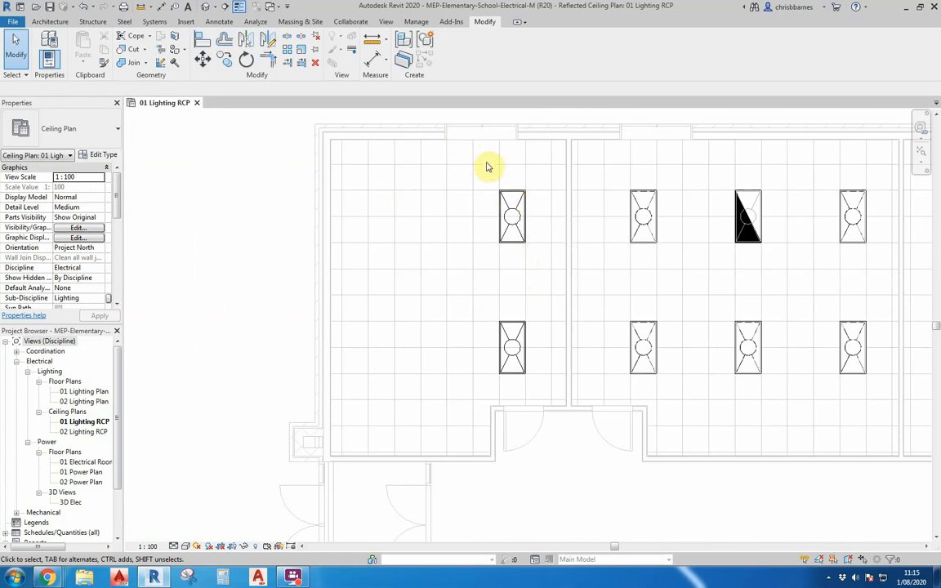
drag(484, 173, 531, 391)
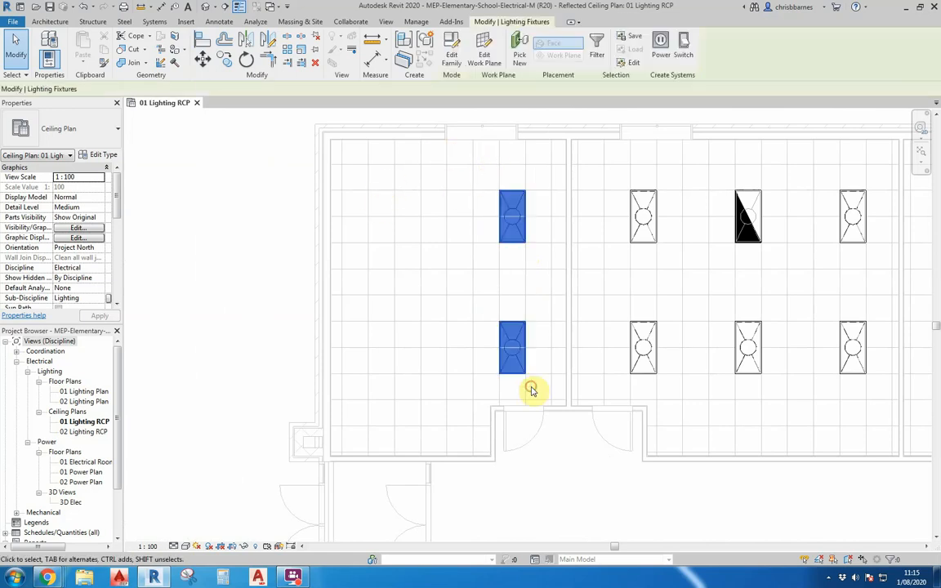
click(204, 59)
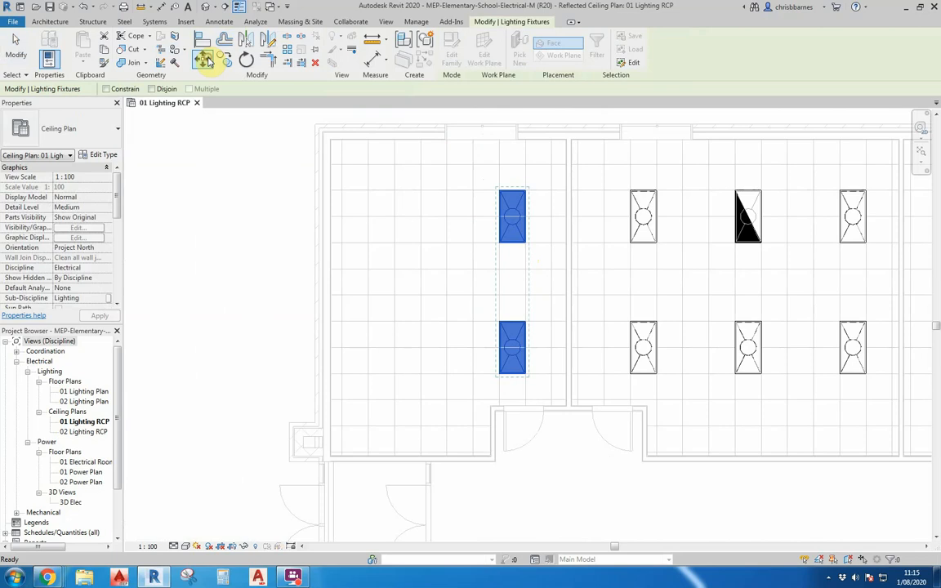
click(500, 174)
click(475, 174)
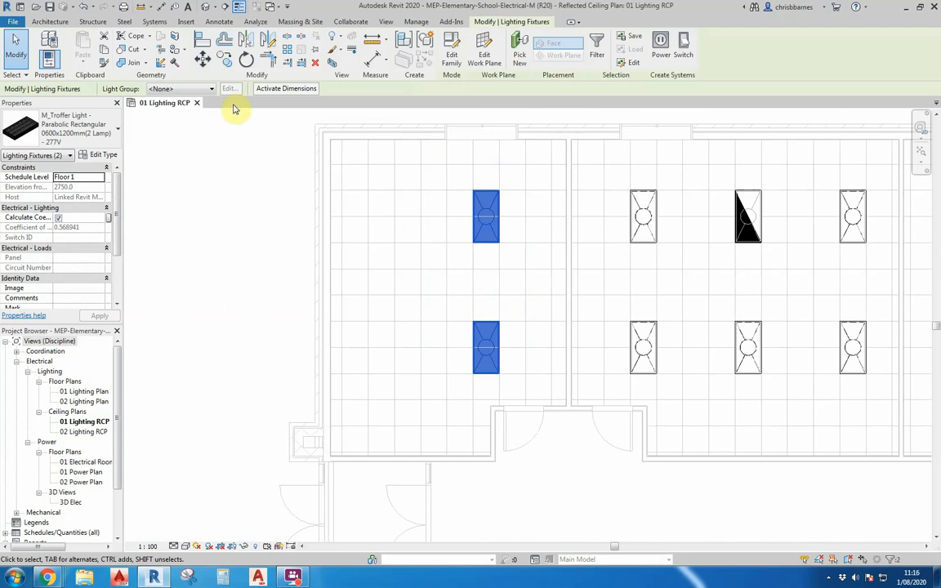
click(203, 62)
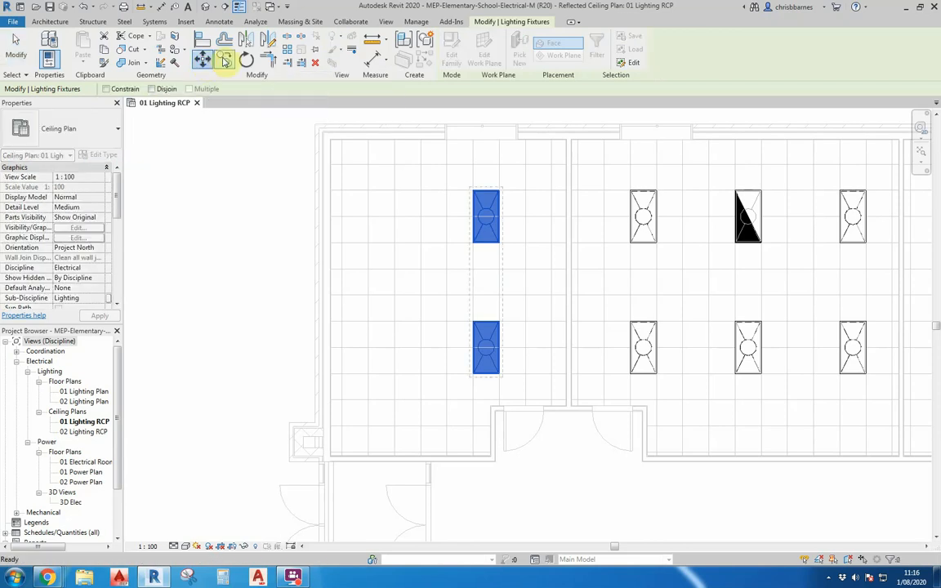
click(225, 60)
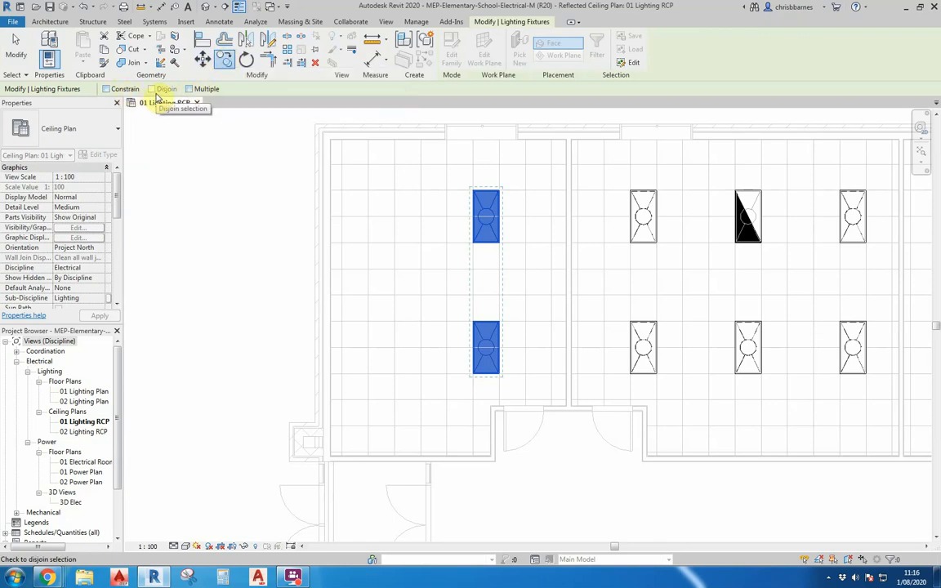
click(203, 61)
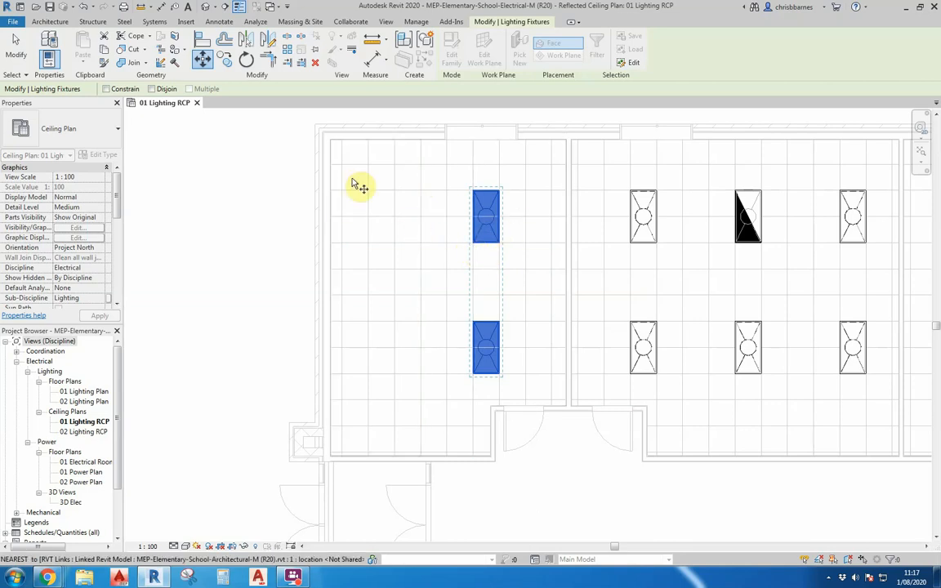
Copy the pair of light fixtures one ceiling tile to the left as a single copy
click(224, 59)
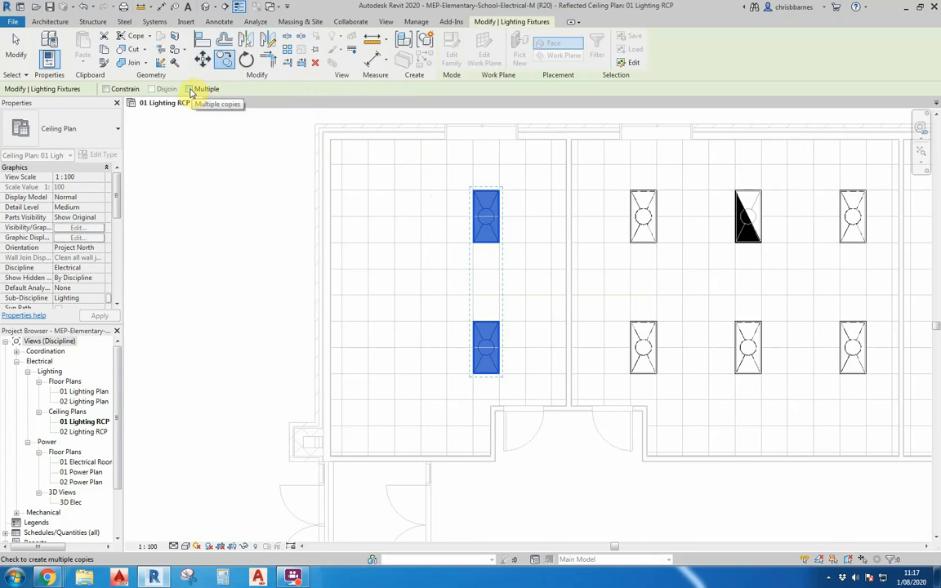
click(479, 179)
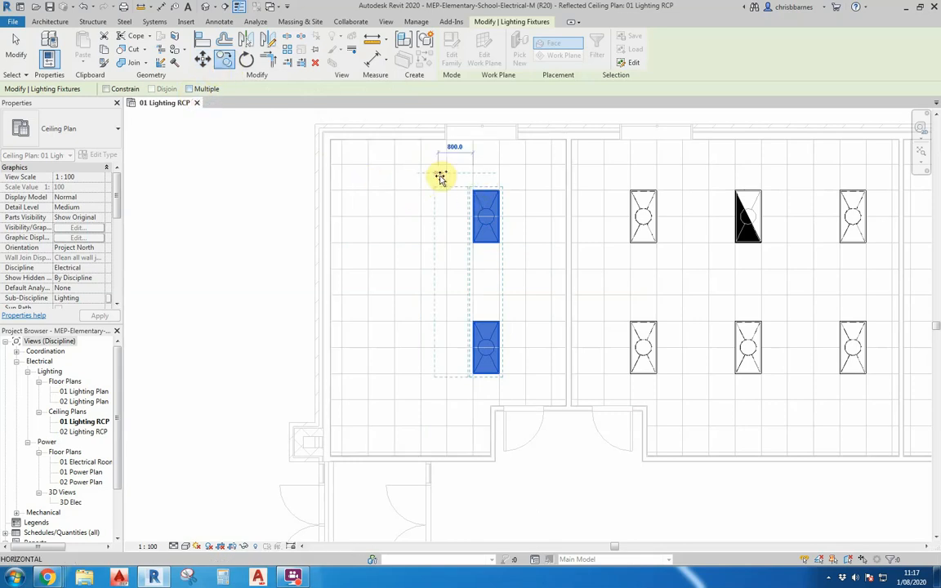
click(450, 179)
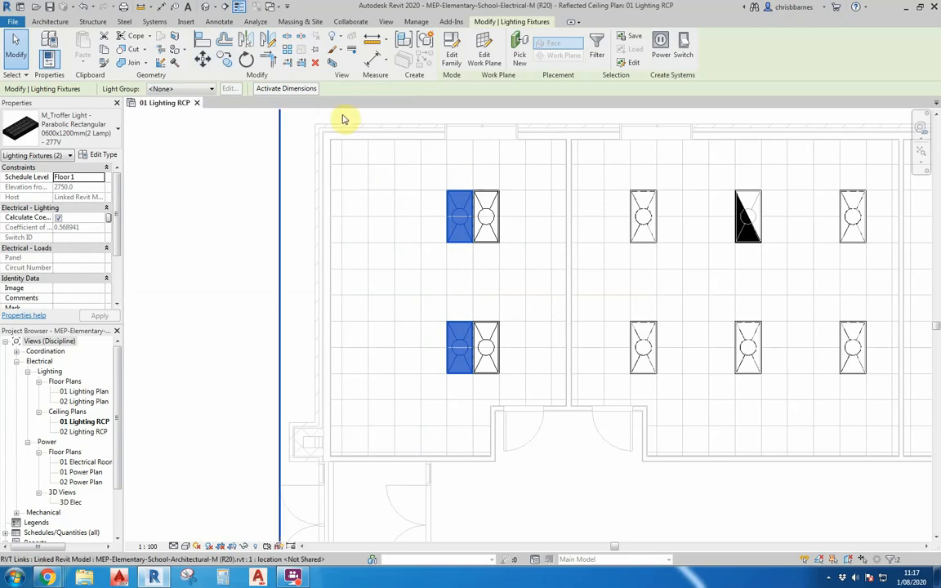
Copy the new pair of light fixtures with the Multiple option, placing four more pairs to the left at 600 mm spacing
click(228, 57)
click(193, 89)
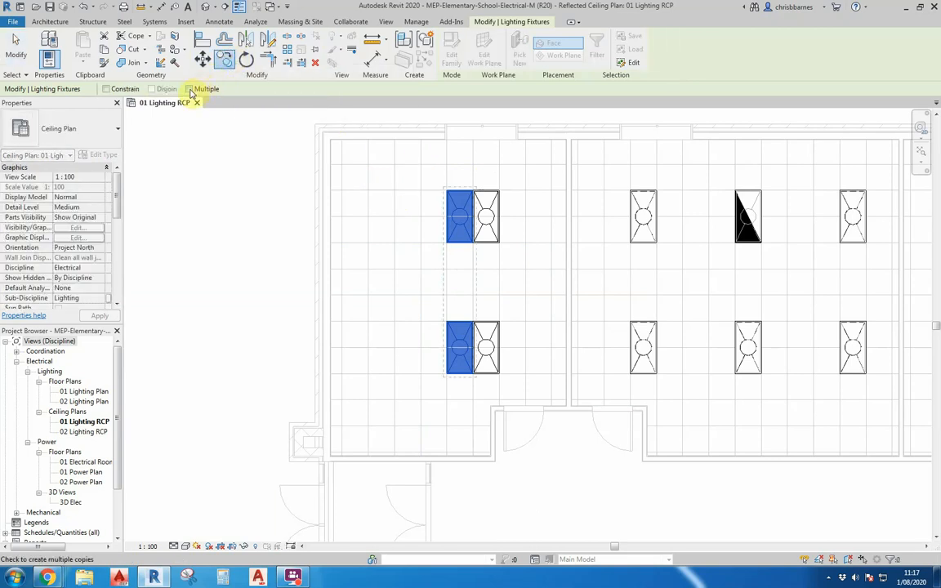
click(449, 179)
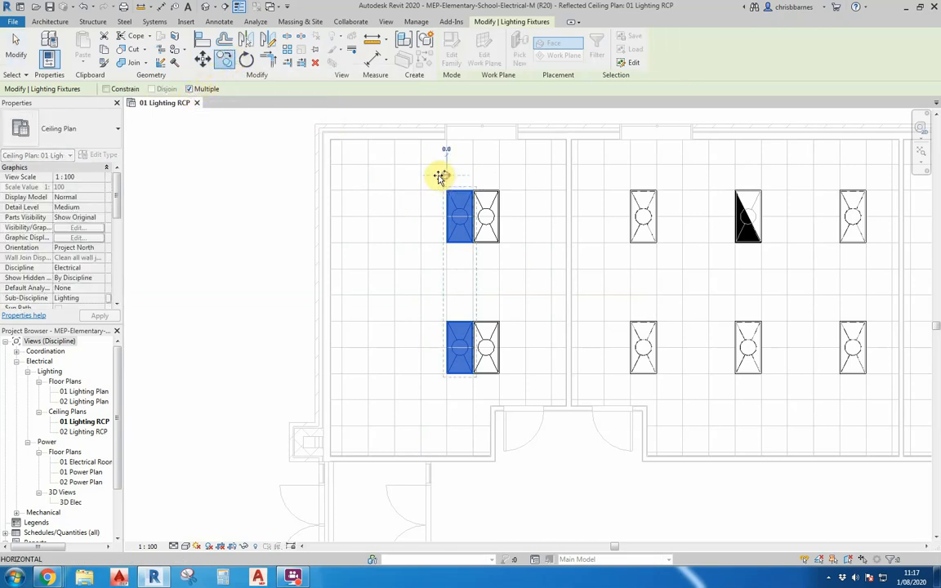
click(423, 176)
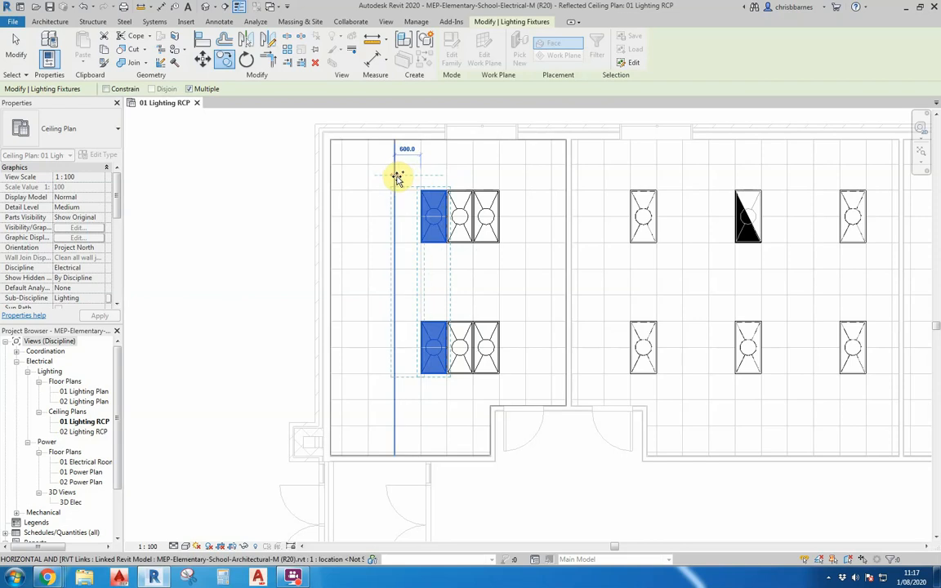
click(397, 176)
click(369, 178)
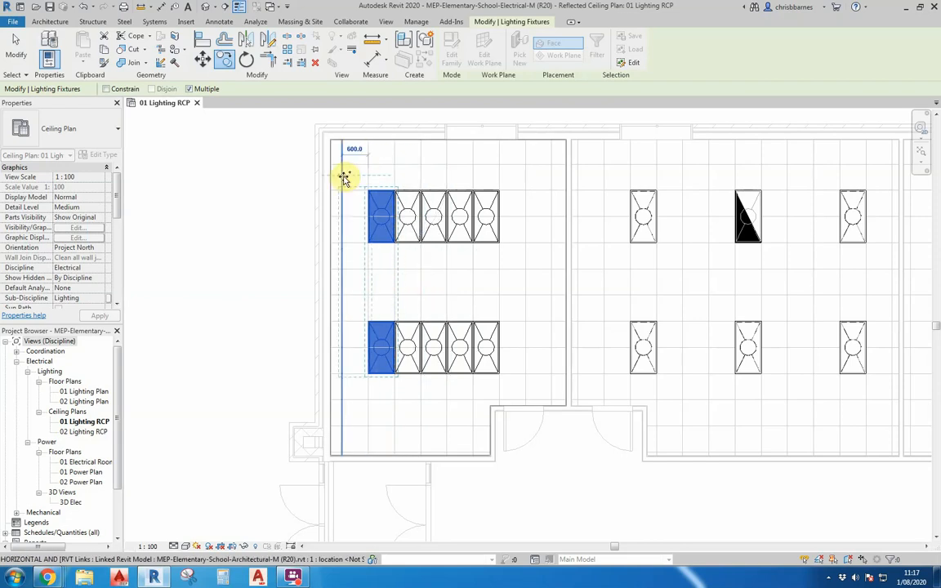
click(344, 176)
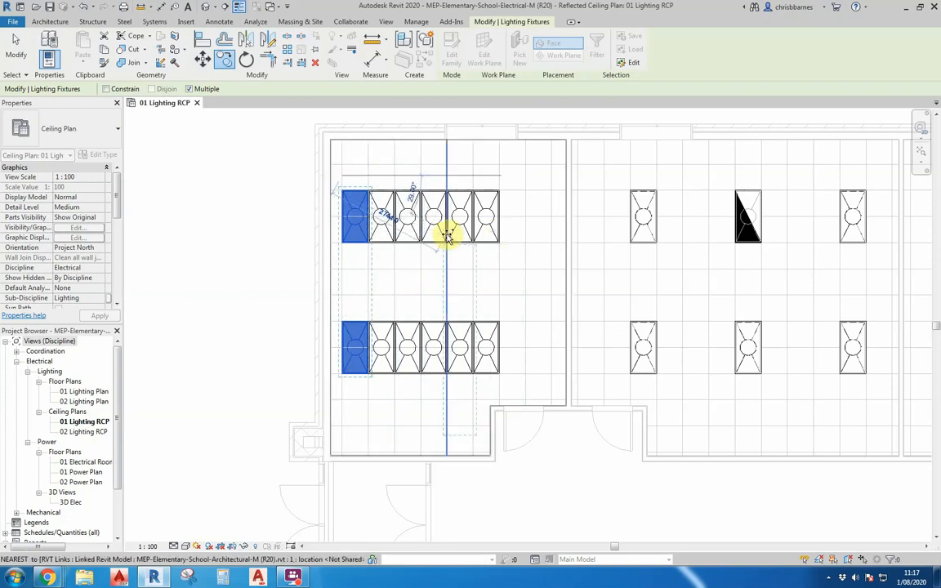
key(Escape)
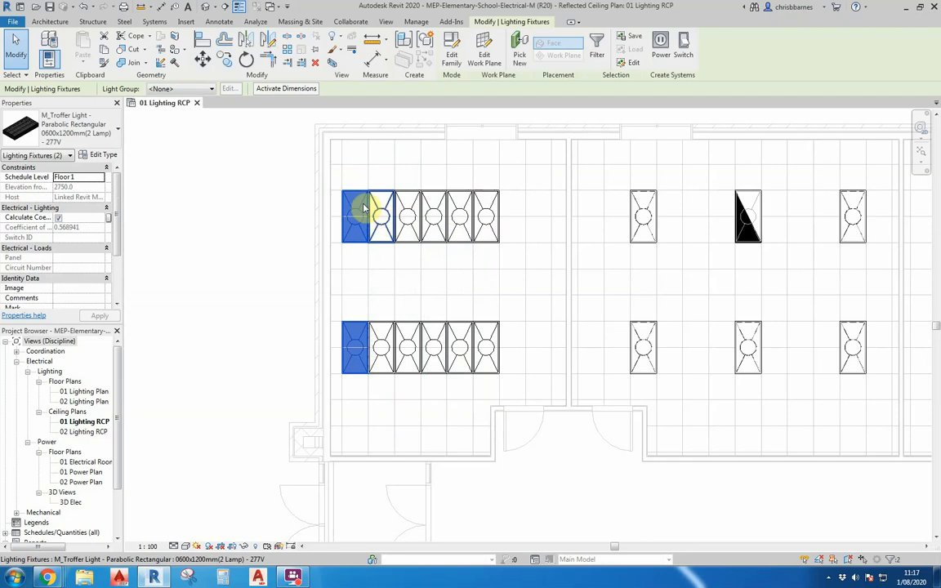
Delete the five copied pairs of light fixtures, keeping only the original pair in the westernmost room
drag(298, 179, 479, 406)
key(Delete)
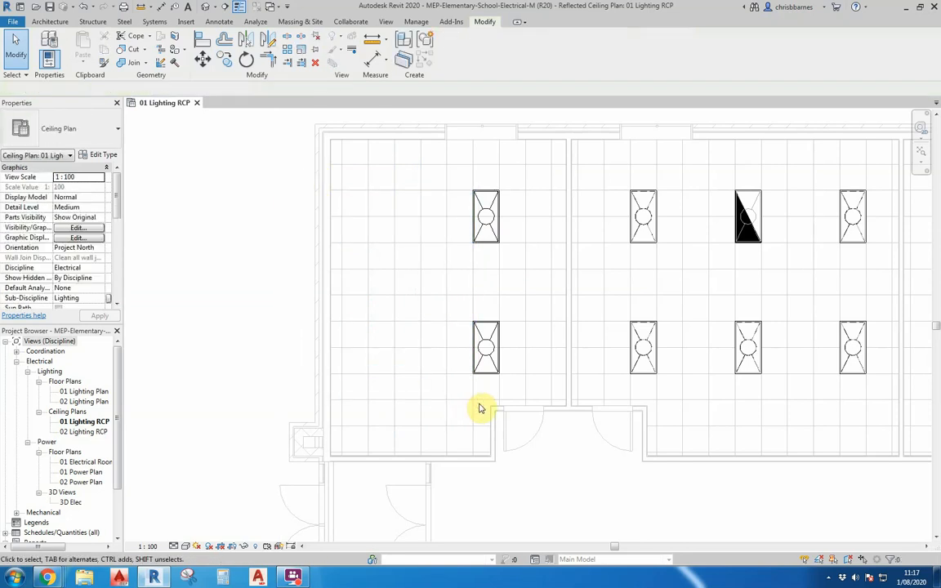
Pin the upper light fixture of the remaining pair in the westernmost room
click(486, 243)
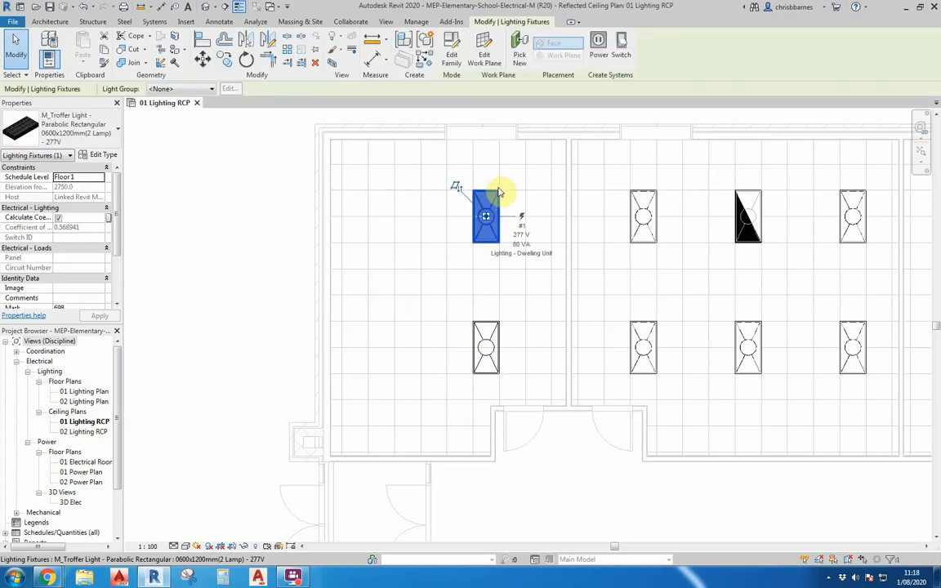
scroll(495, 191, up, 4)
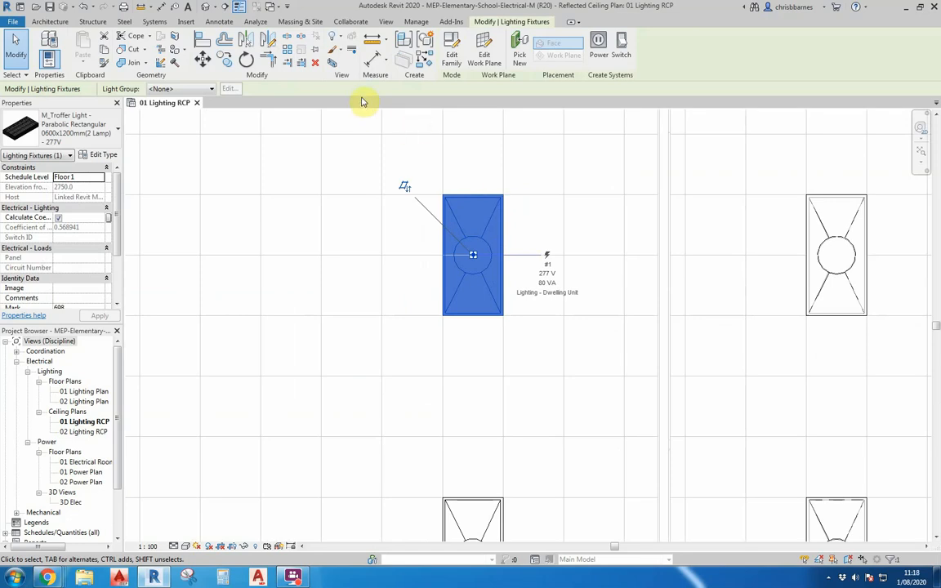
click(314, 54)
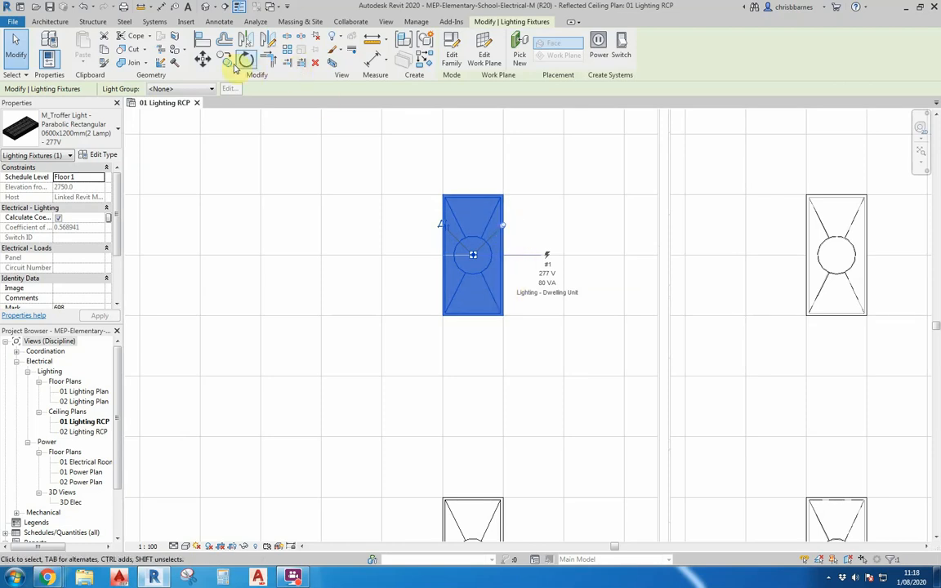
Try to move the pinned upper light fixture westward within the westernmost room
click(203, 59)
click(409, 167)
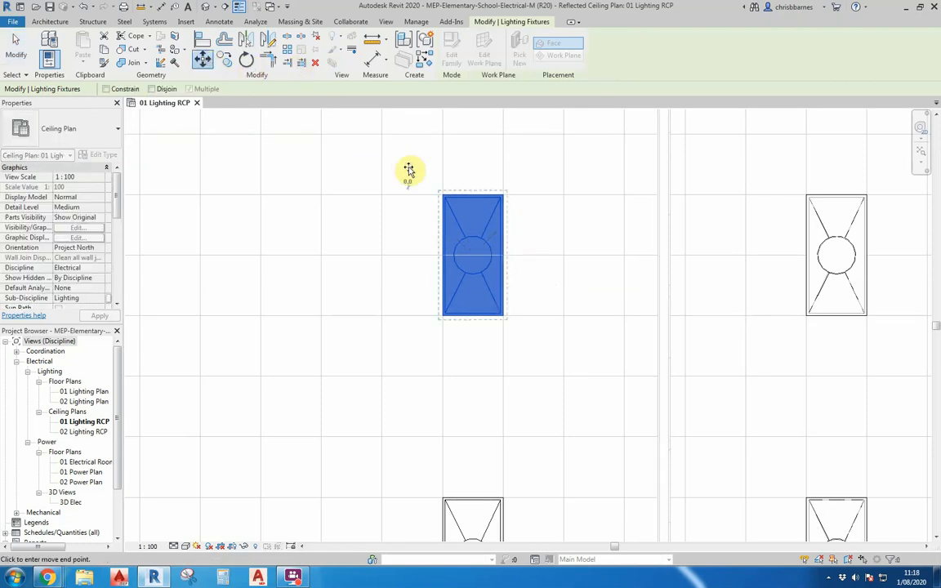
click(311, 163)
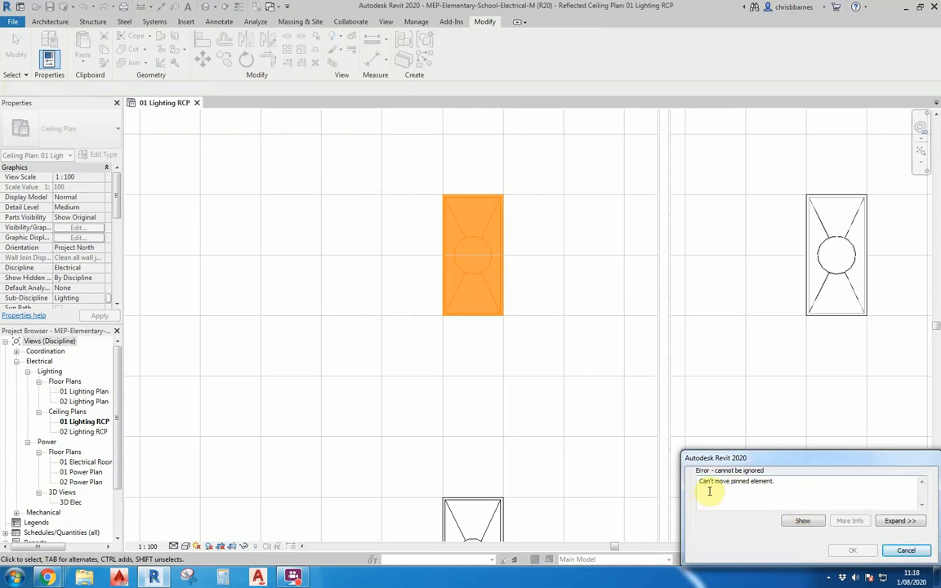
click(912, 553)
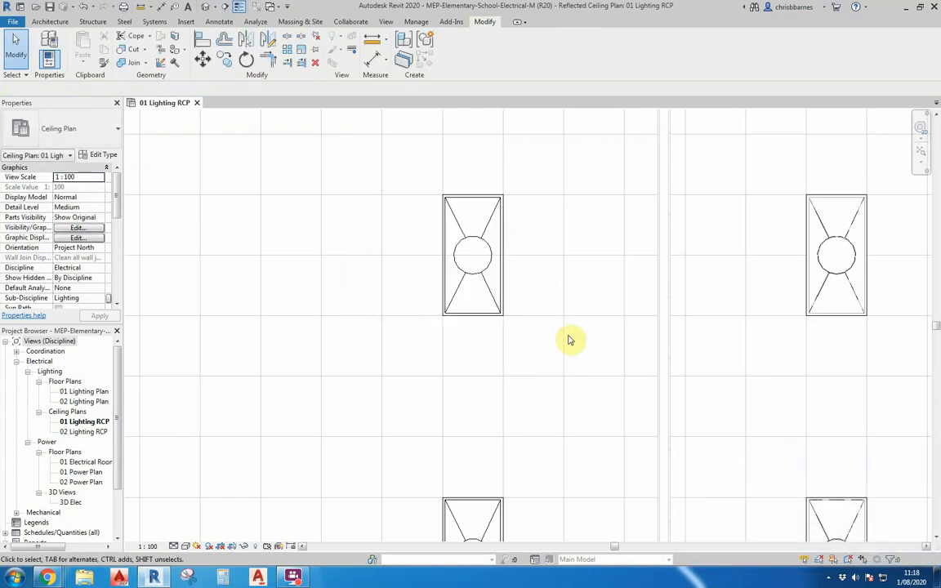
Unpin the upper light fixture in the westernmost room
click(482, 267)
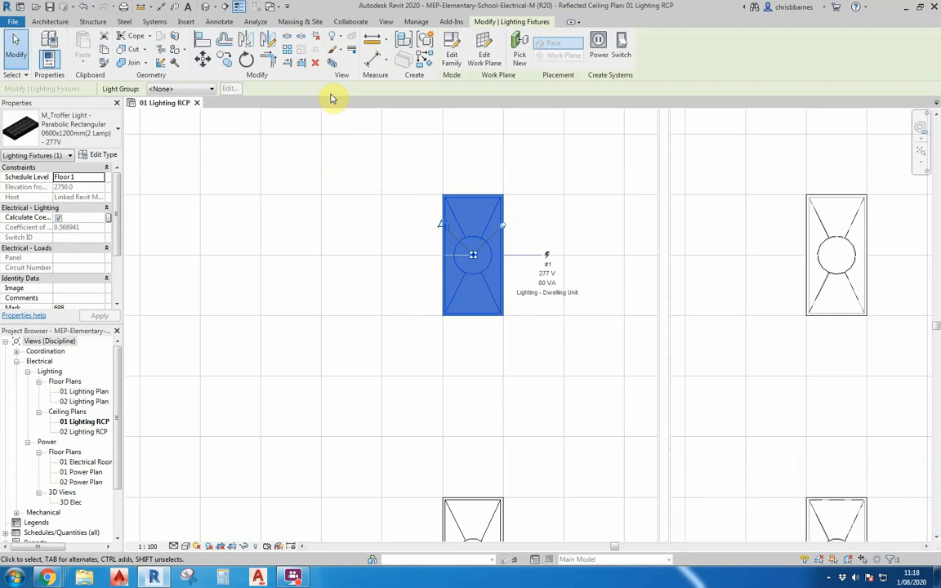
click(317, 38)
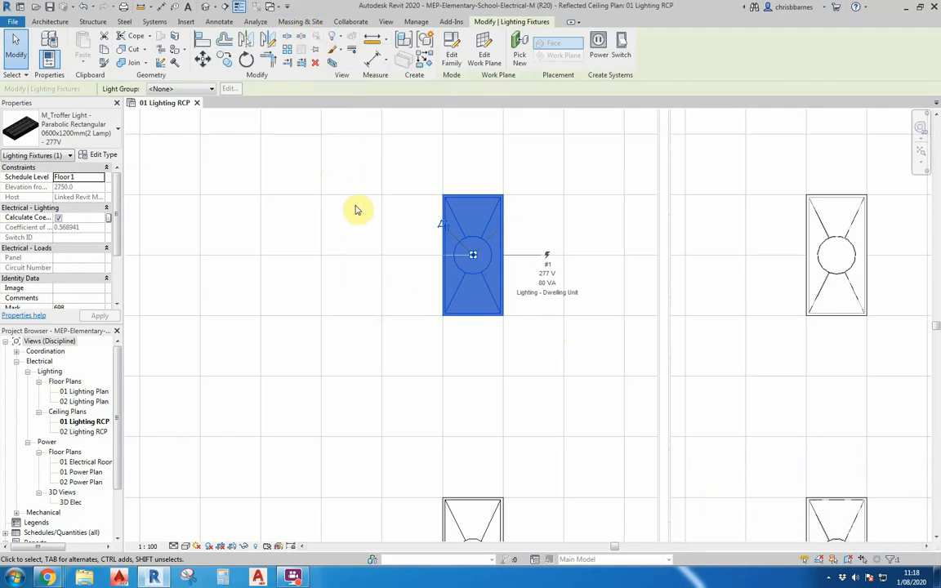
click(367, 244)
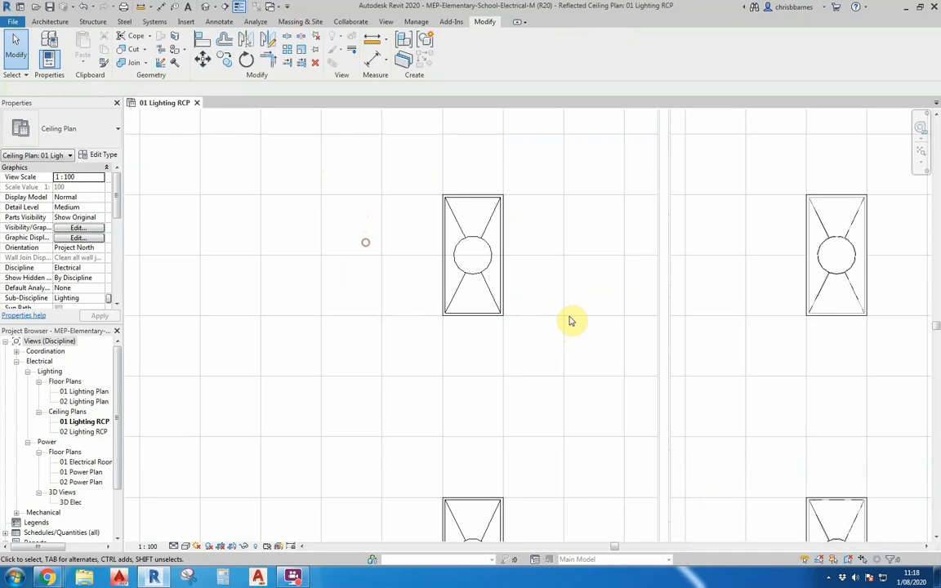
Rotate the upper light fixture about its centre by an angle of 90 degrees, and undo the rotation
click(482, 280)
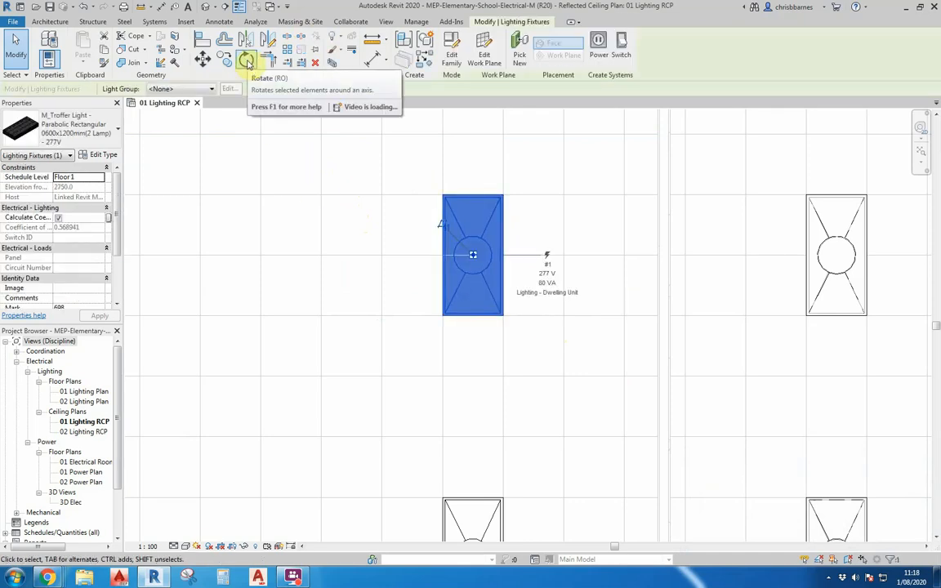
click(246, 61)
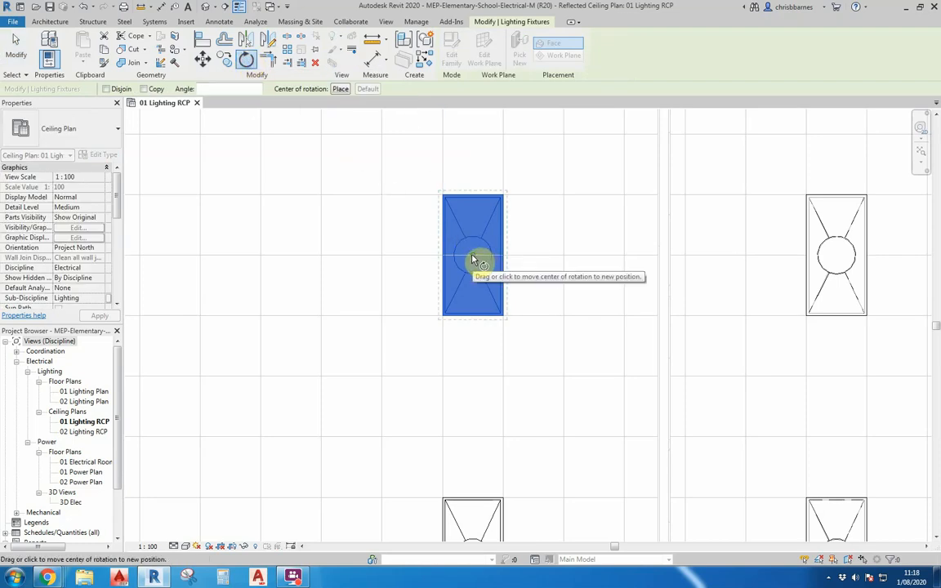
click(210, 89)
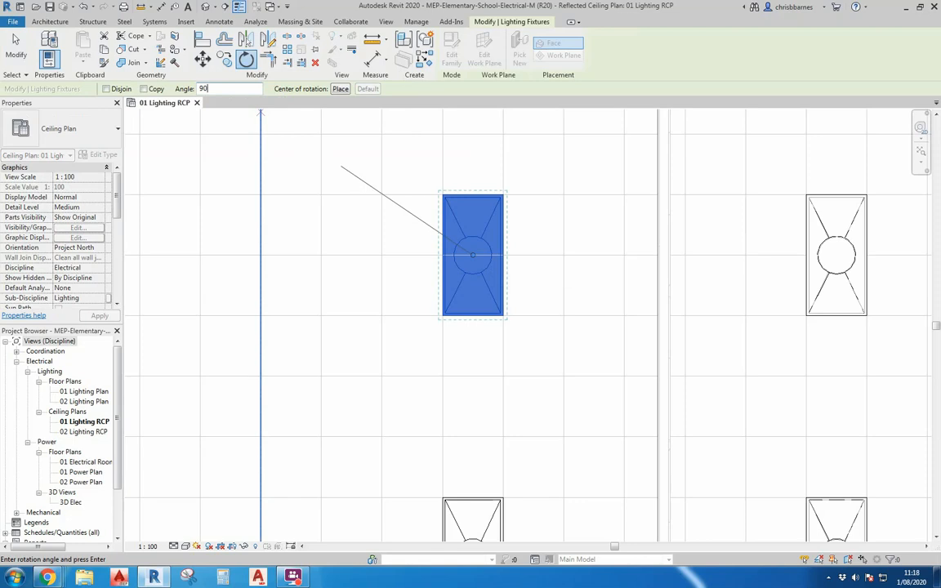
key(Return)
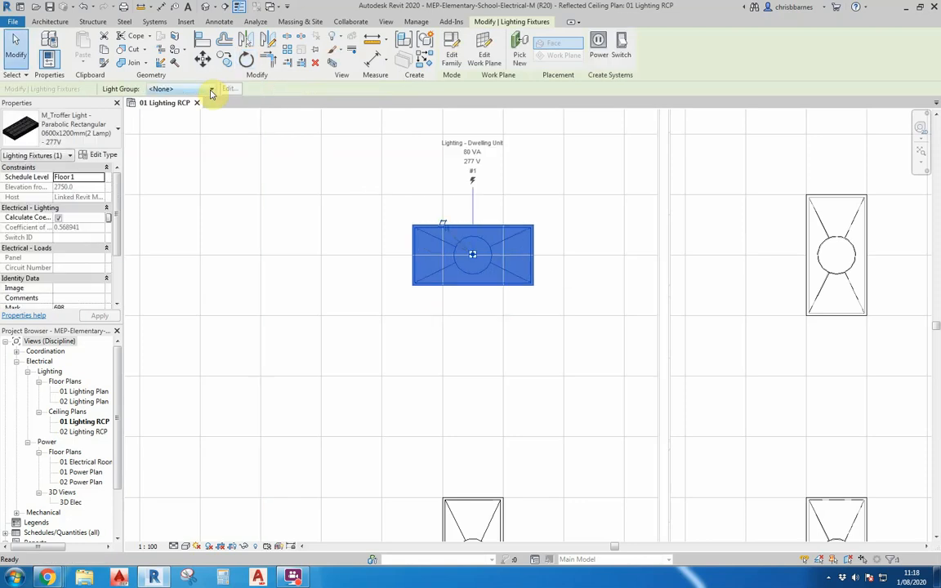
click(85, 6)
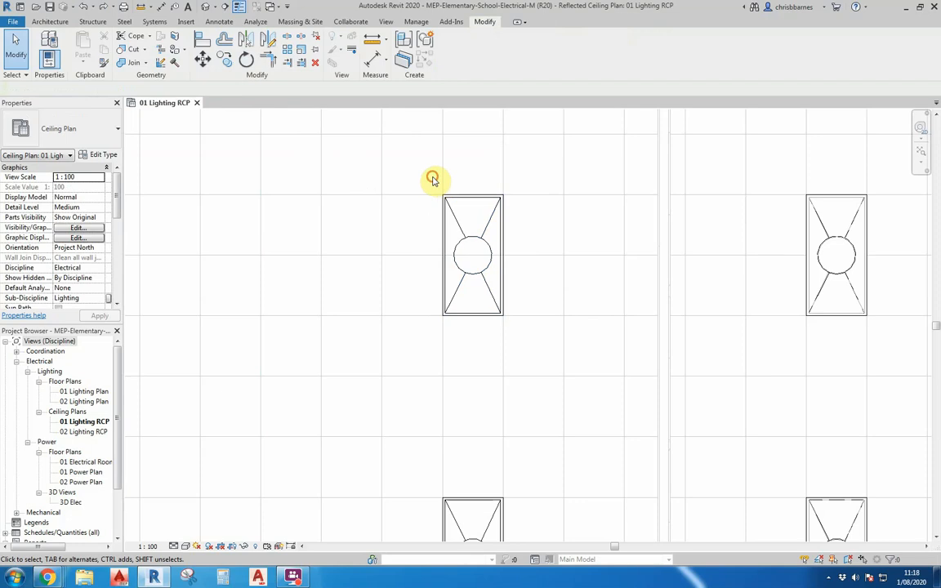
Rotate the upper light fixture freehand about its centre using start and end rays, and undo the rotation
drag(431, 176, 522, 358)
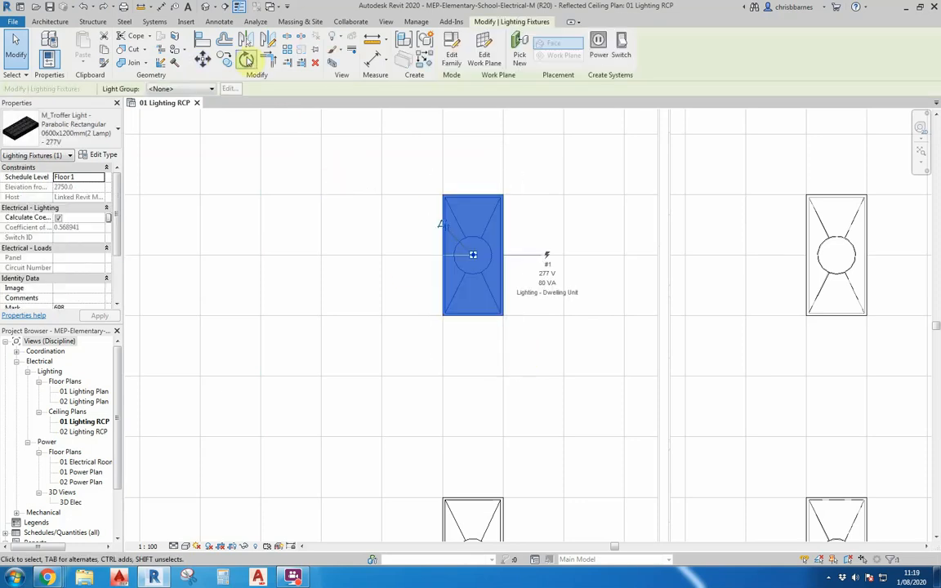
click(246, 60)
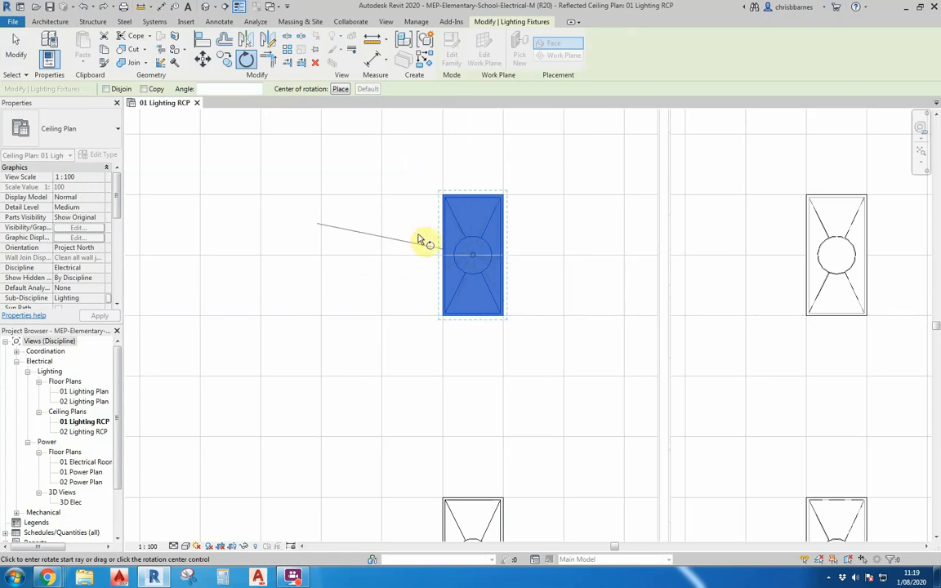
click(406, 176)
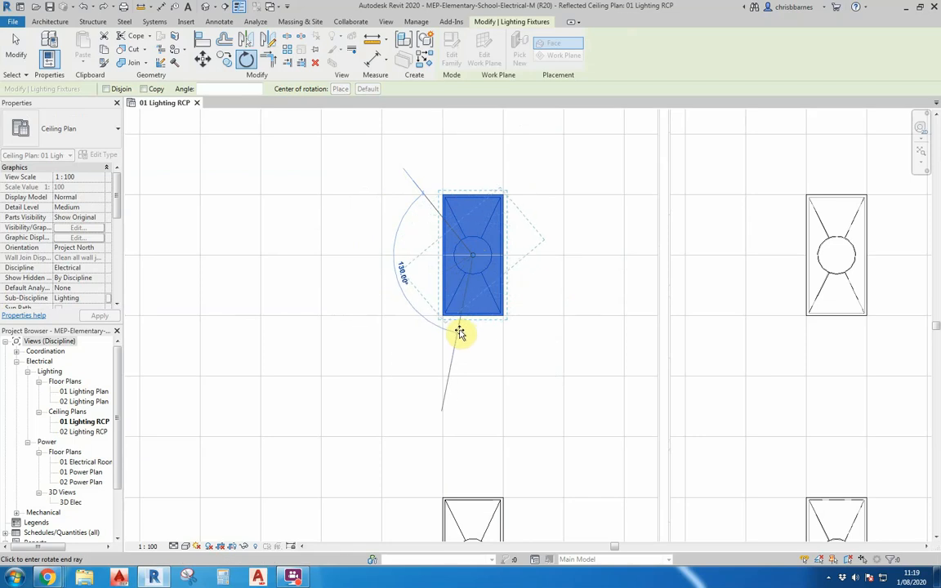
click(474, 257)
key(Escape)
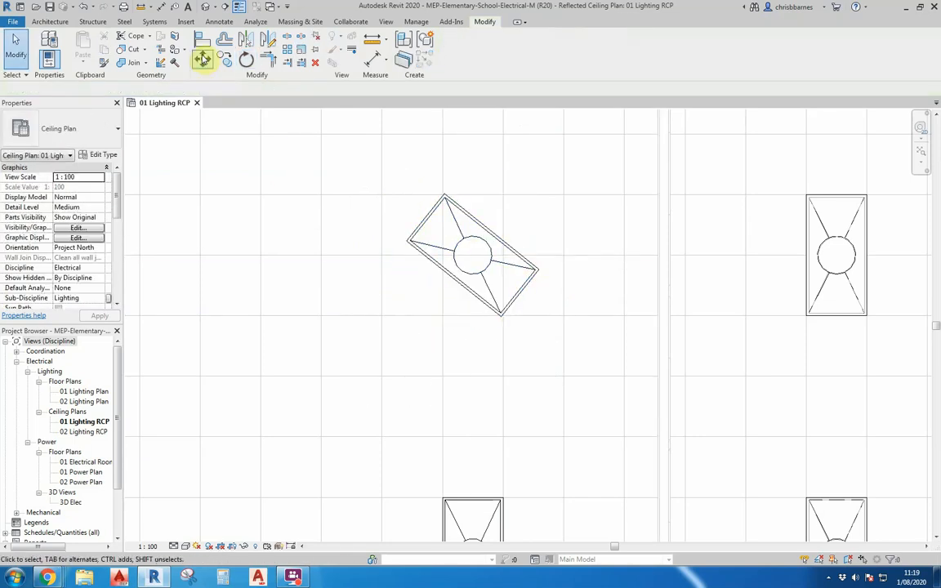
click(88, 8)
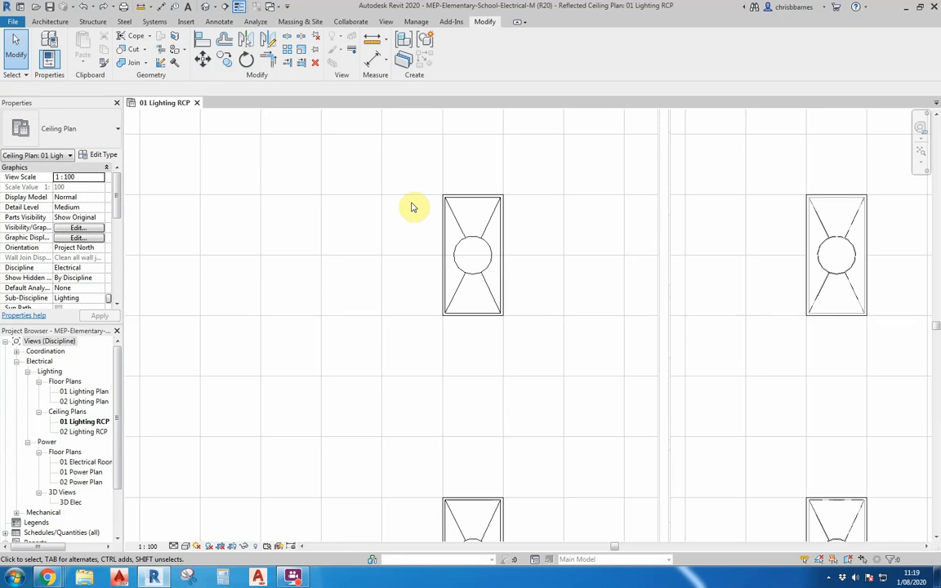
Rotate the upper light fixture 90 degrees counterclockwise about its lower-left corner, so it lies horizontally on the ceiling grid
drag(429, 171, 515, 346)
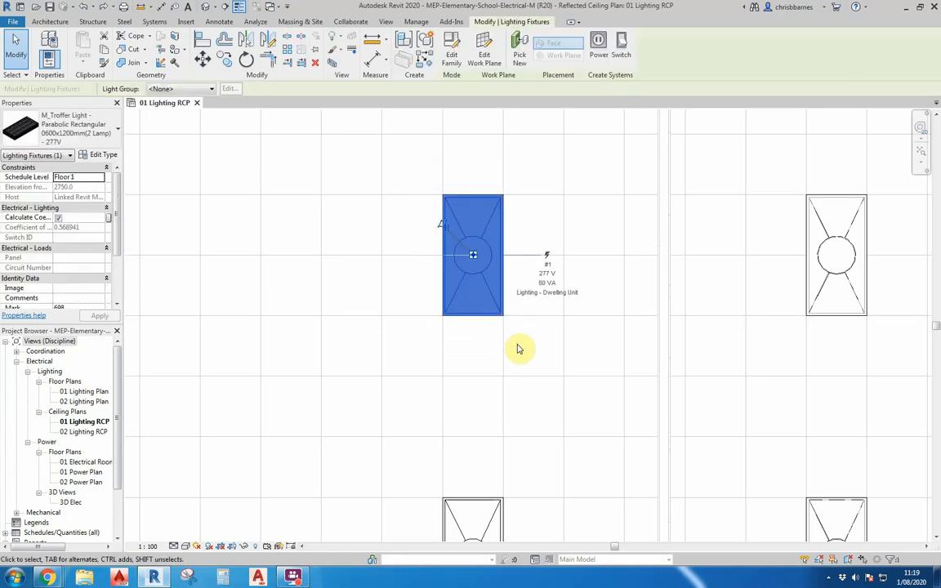
click(246, 60)
click(470, 266)
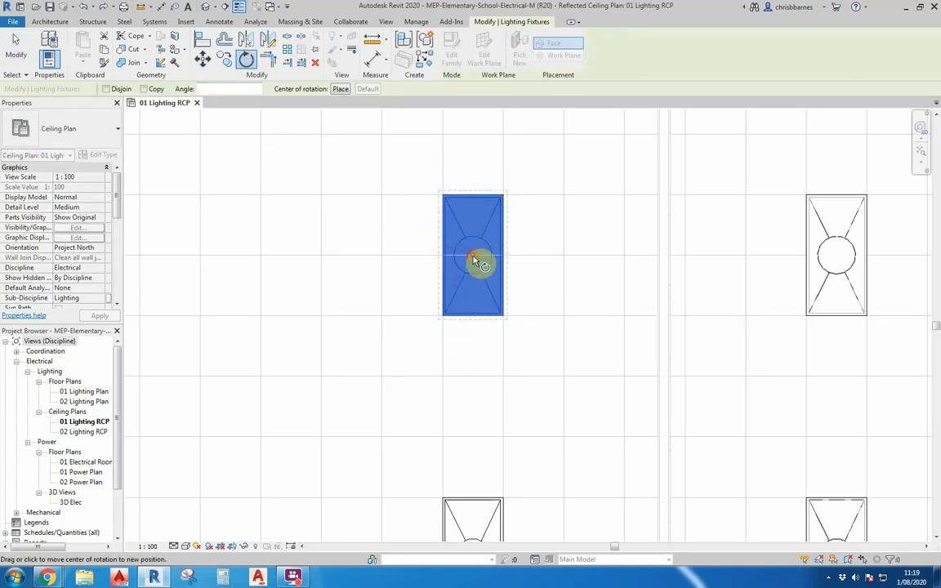
click(443, 317)
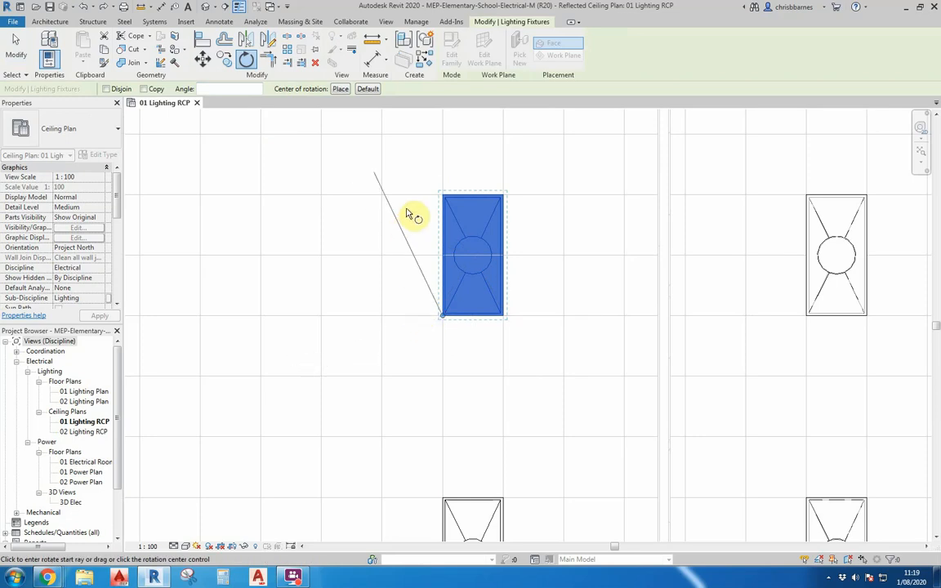
click(434, 173)
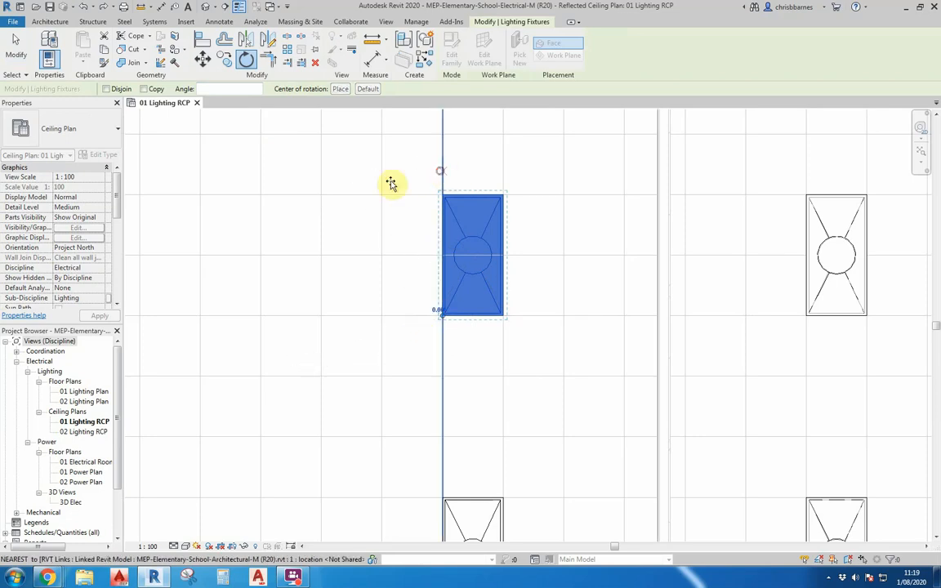
click(243, 314)
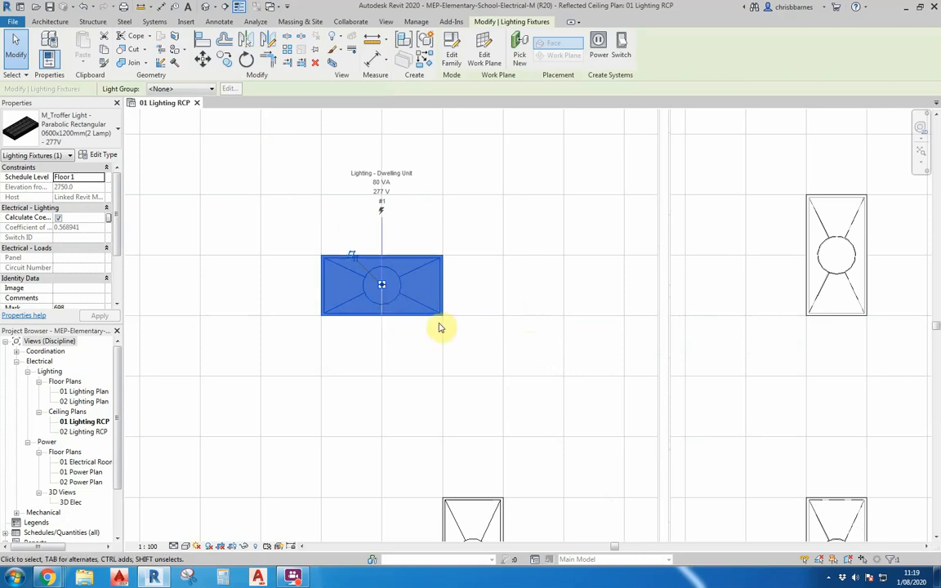
Cycle the selected light fixture through successive 90-degree rotations until it lies horizontally on the same tiles again
key(space)
key(space)
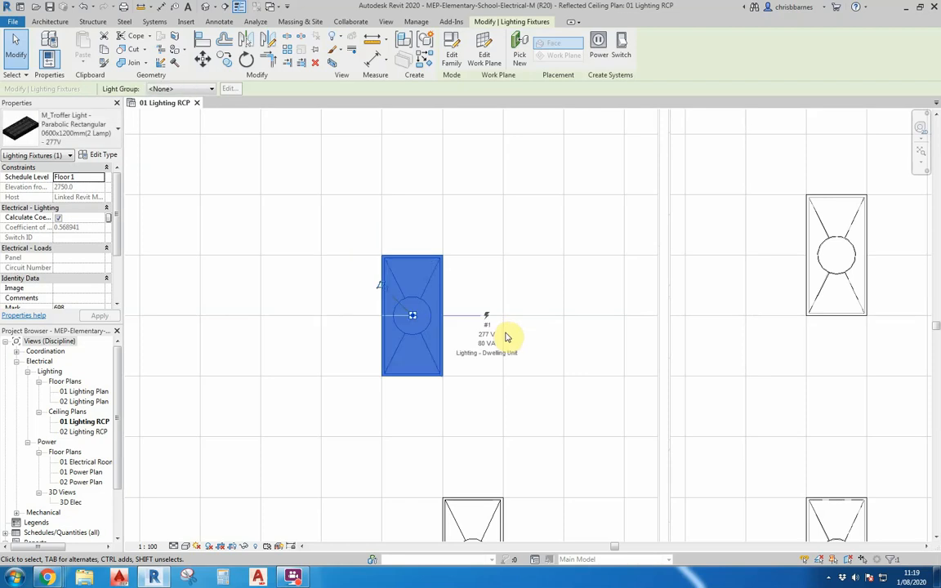
key(space)
key(space)
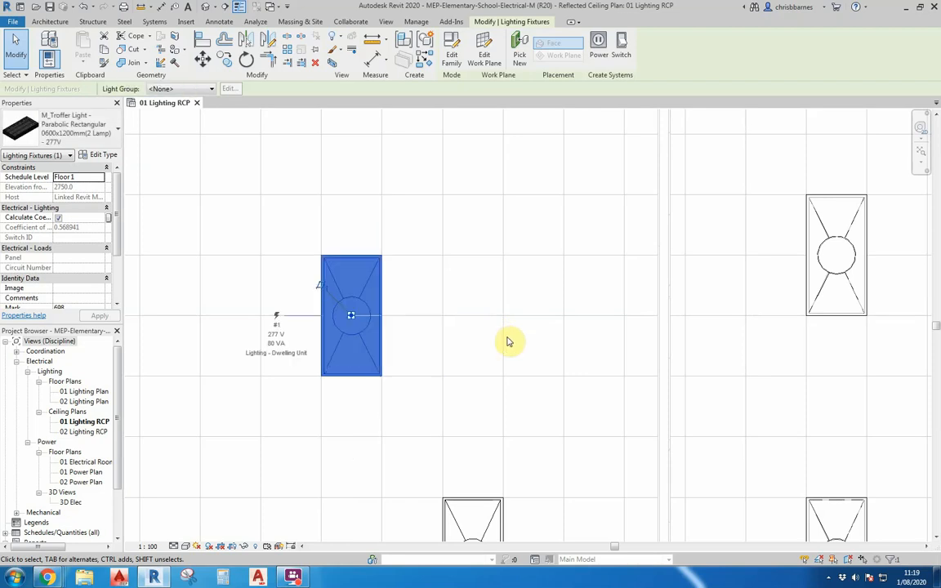
key(space)
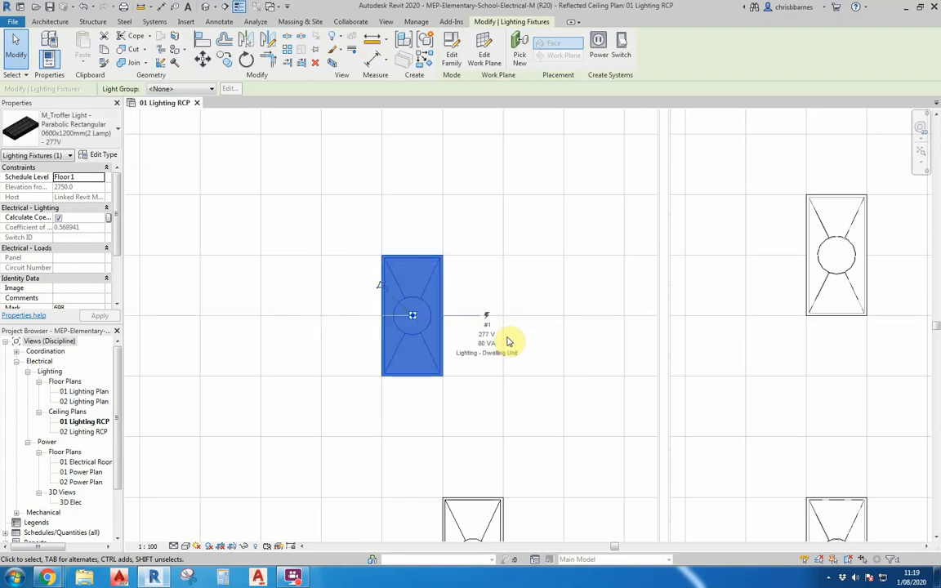
key(space)
key(space)
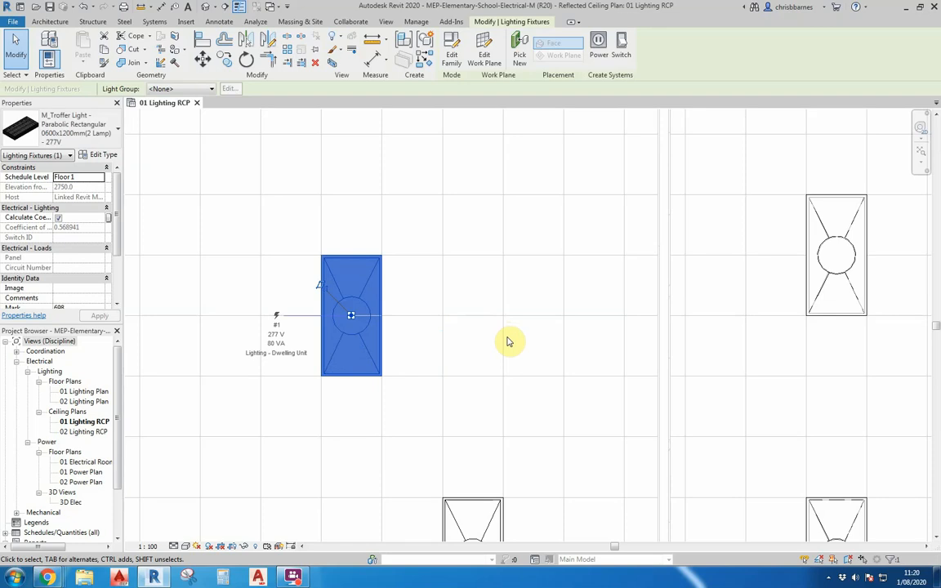
key(space)
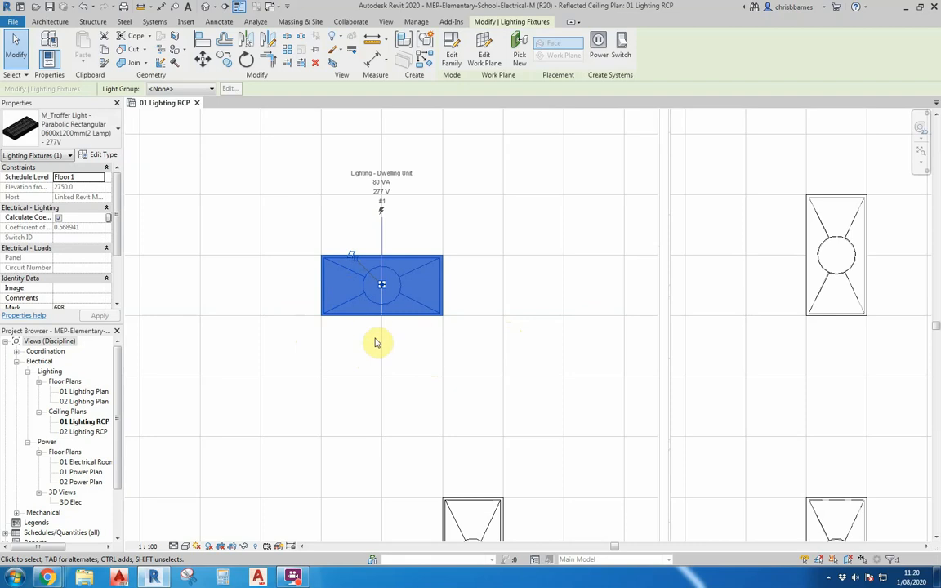
Draw a Thin Lines detail line about 23,900 mm long along the central corridor's west wall face, between its two angled corners
scroll(251, 280, down, 10)
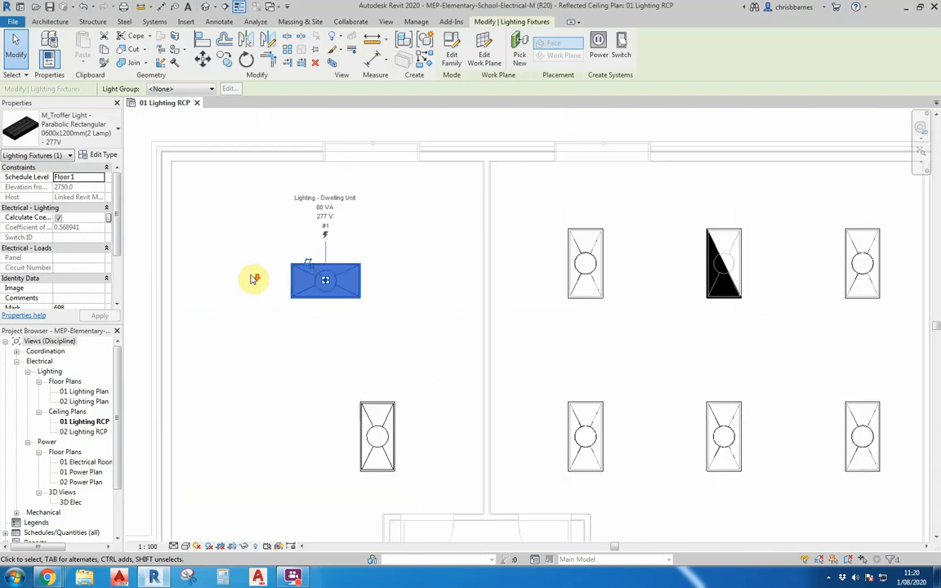
scroll(251, 280, down, 2)
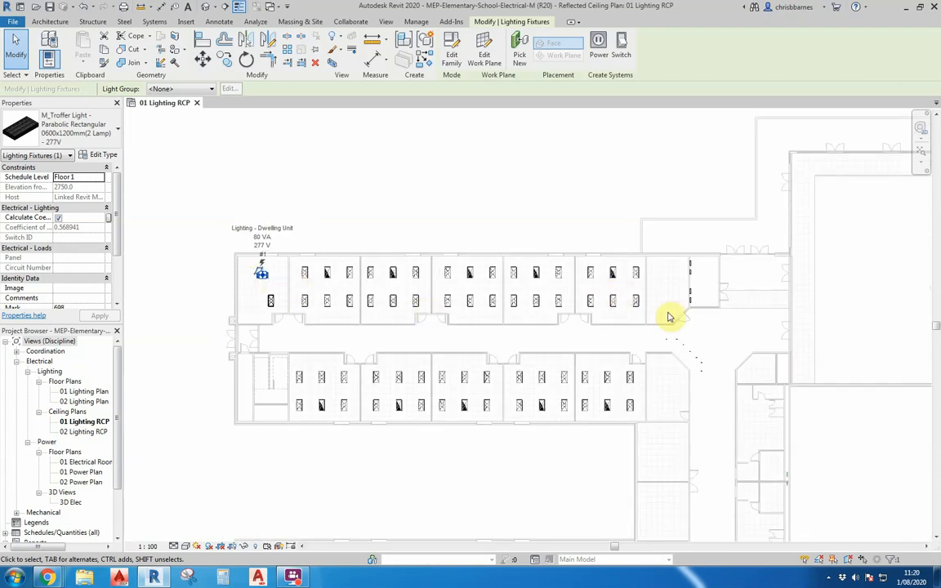
scroll(525, 184, down, 3)
scroll(666, 347, up, 2)
scroll(666, 362, up, 3)
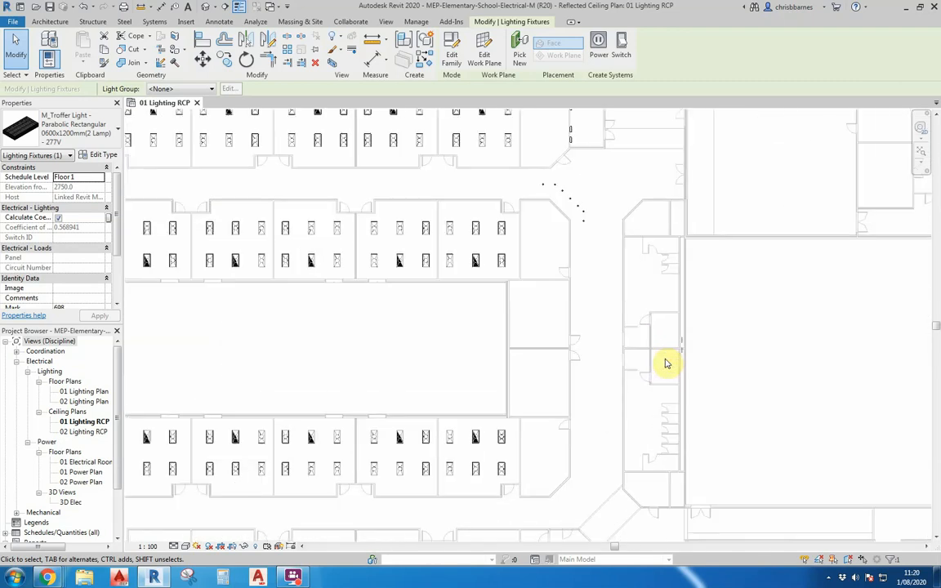
scroll(666, 362, down, 1)
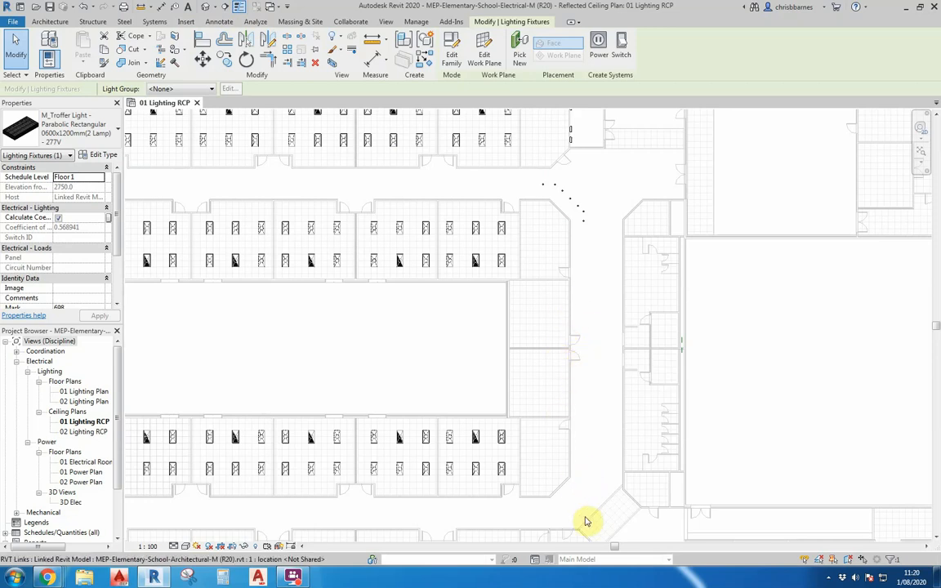
click(219, 21)
click(260, 36)
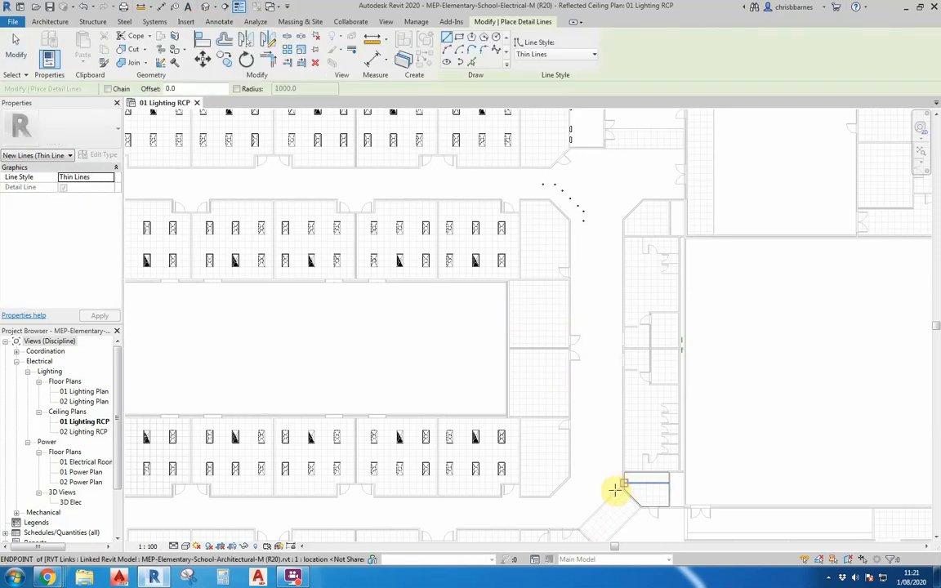
scroll(560, 488, up, 3)
scroll(560, 488, up, 5)
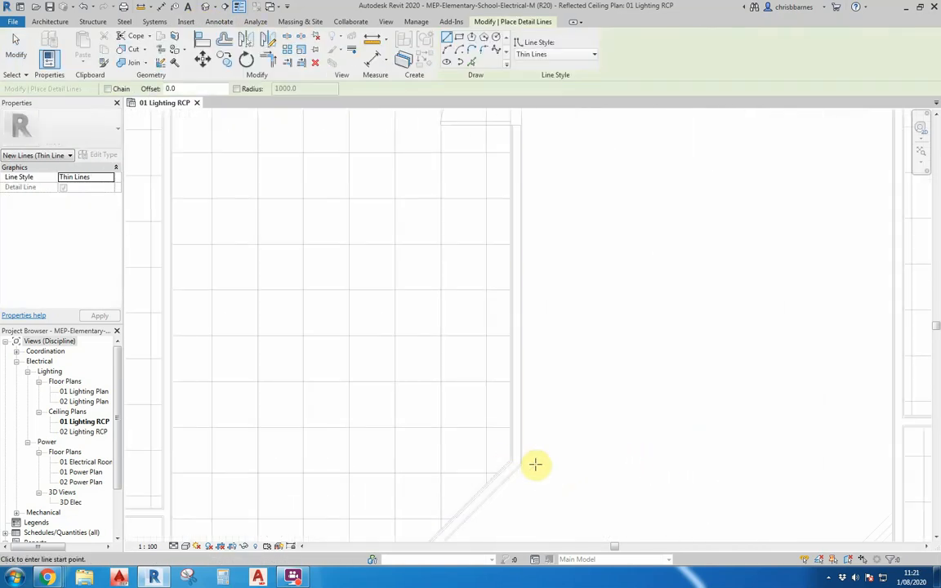
click(521, 466)
scroll(523, 478, down, 5)
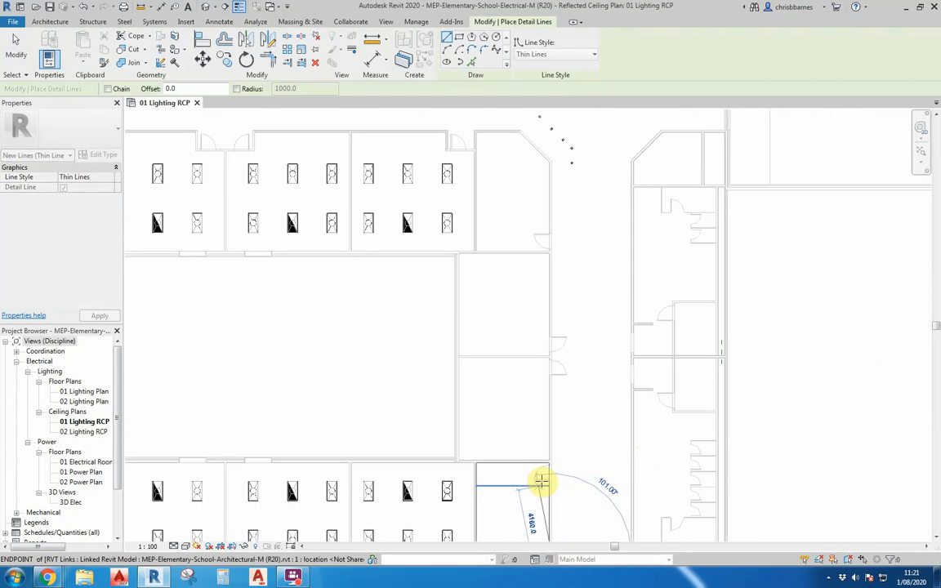
scroll(572, 156, up, 5)
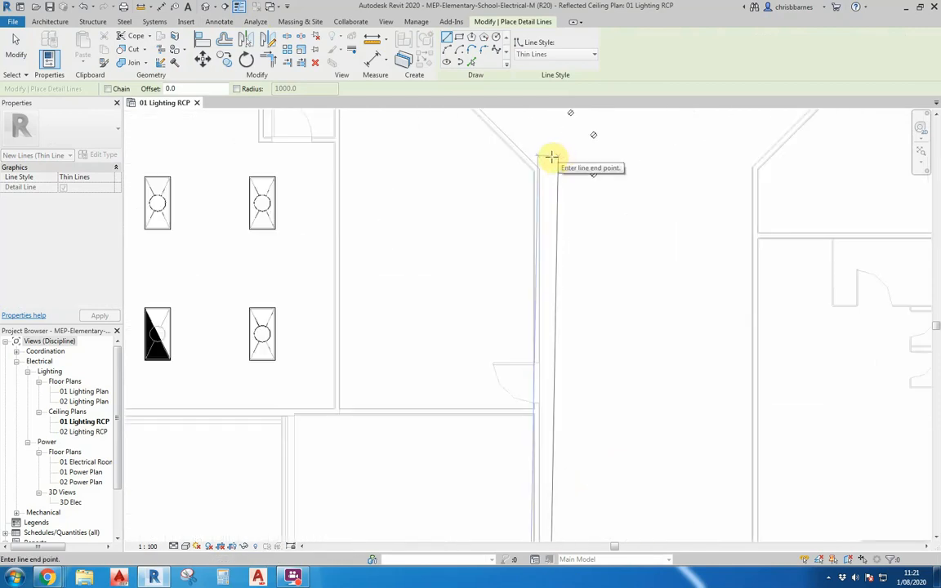
click(541, 166)
scroll(523, 138, down, 5)
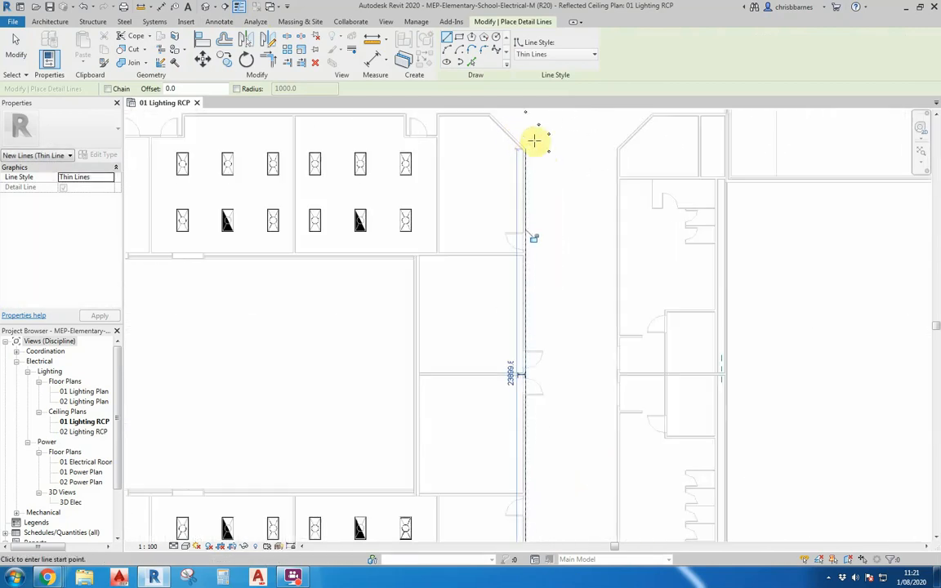
Draw a horizontal Thin Lines detail line 1700 mm long from the midpoint of the west corridor wall line into the corridor
scroll(536, 316, up, 5)
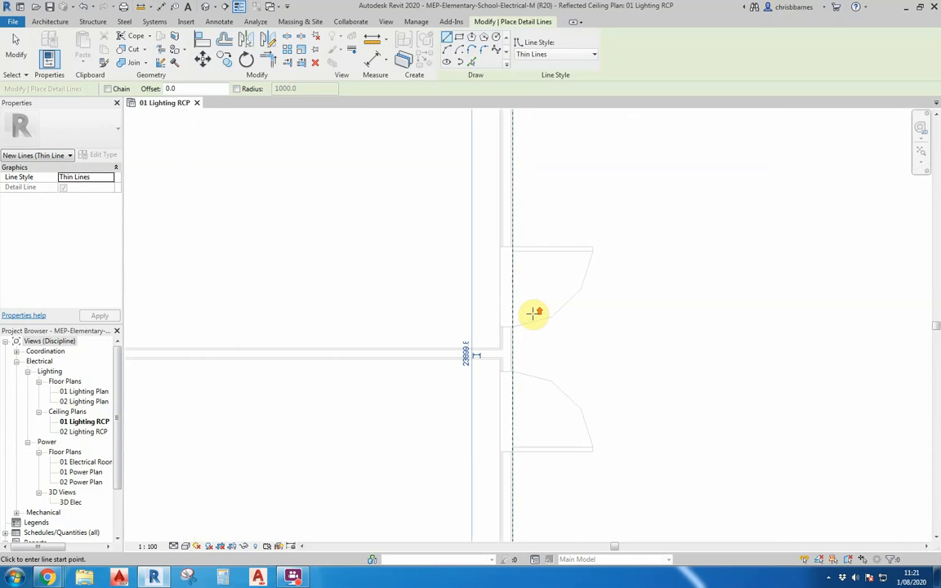
click(512, 355)
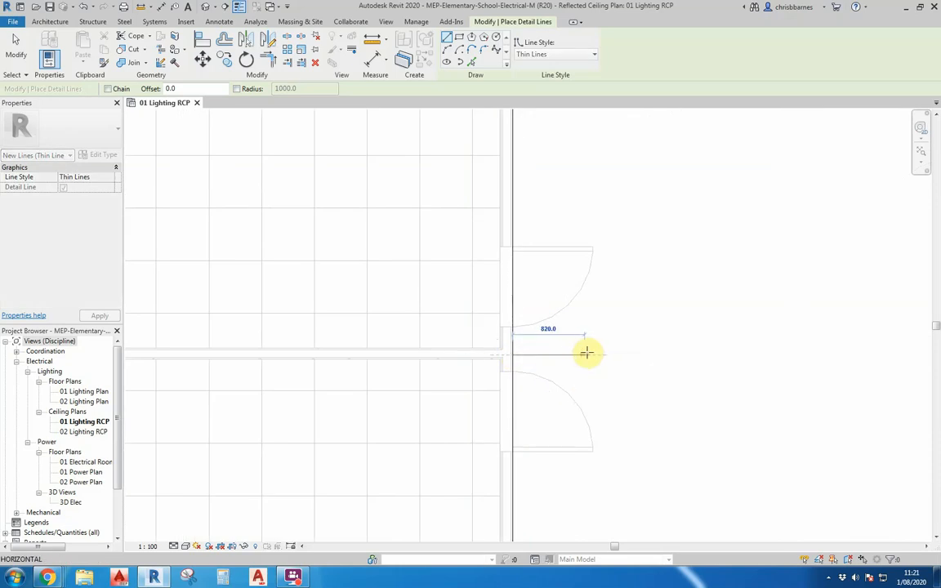
scroll(666, 348, up, 1)
click(669, 349)
scroll(545, 330, down, 4)
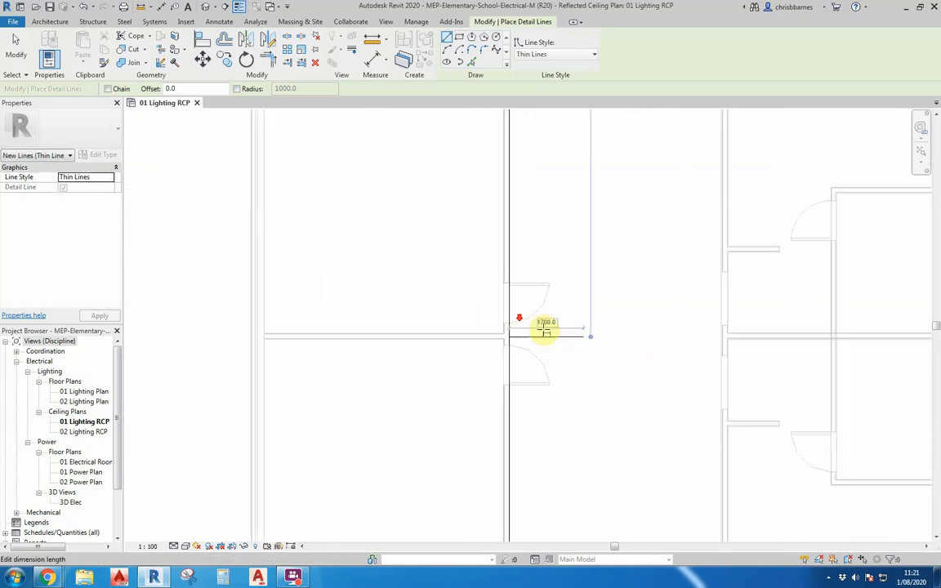
scroll(556, 331, down, 3)
key(Escape)
key(Escape)
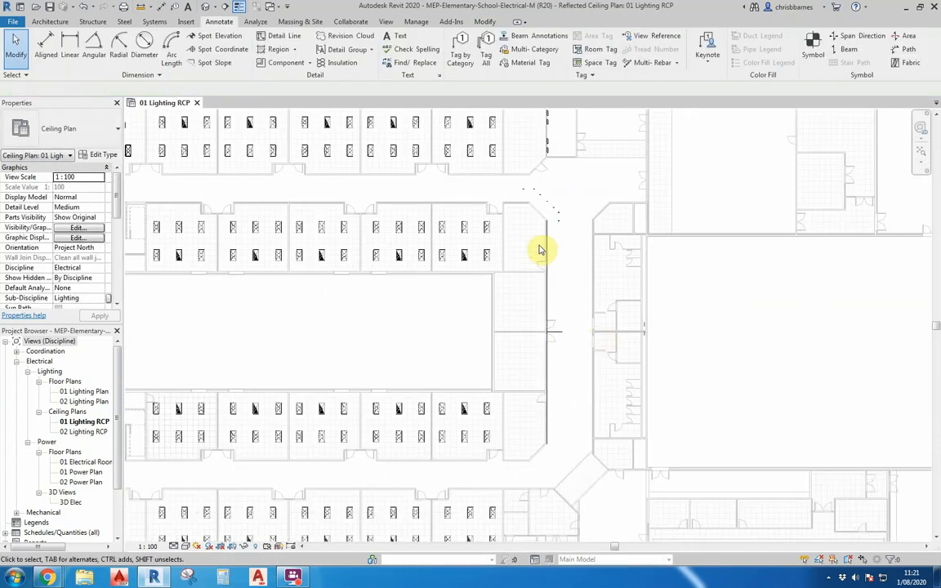
Mirror the seven recessed can downlights at the corridor's upper corner about the short horizontal detail line, keeping the originals with Copy
scroll(523, 204, up, 2)
drag(455, 160, 570, 234)
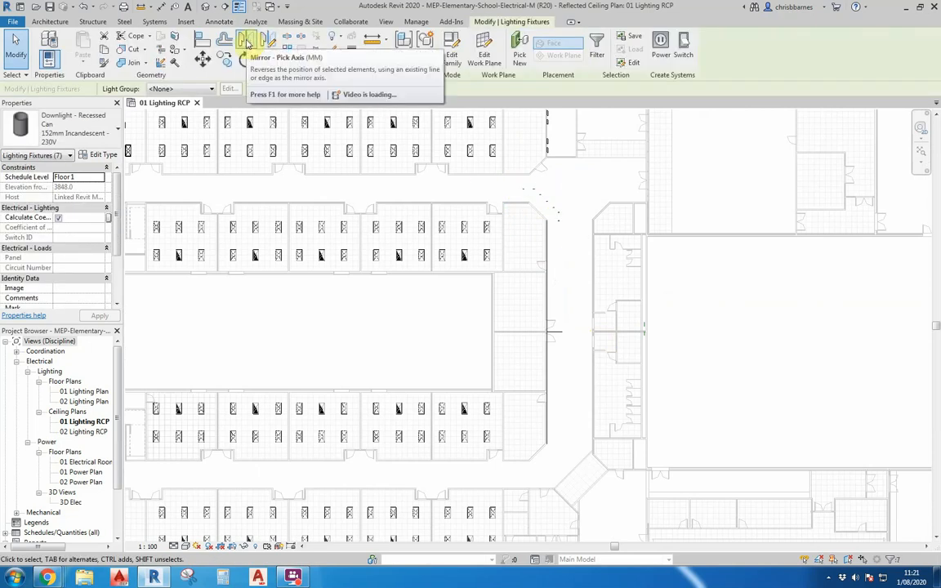
click(246, 41)
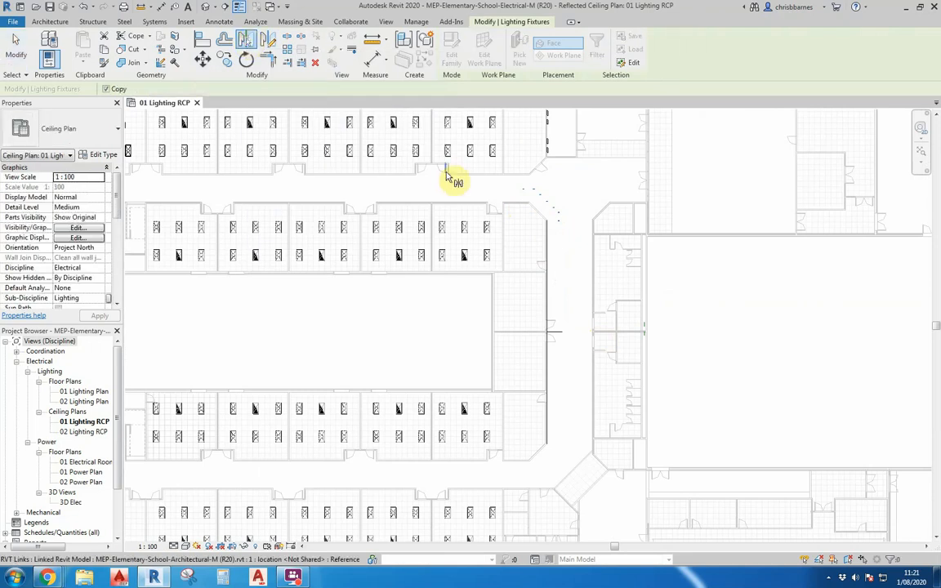
click(560, 334)
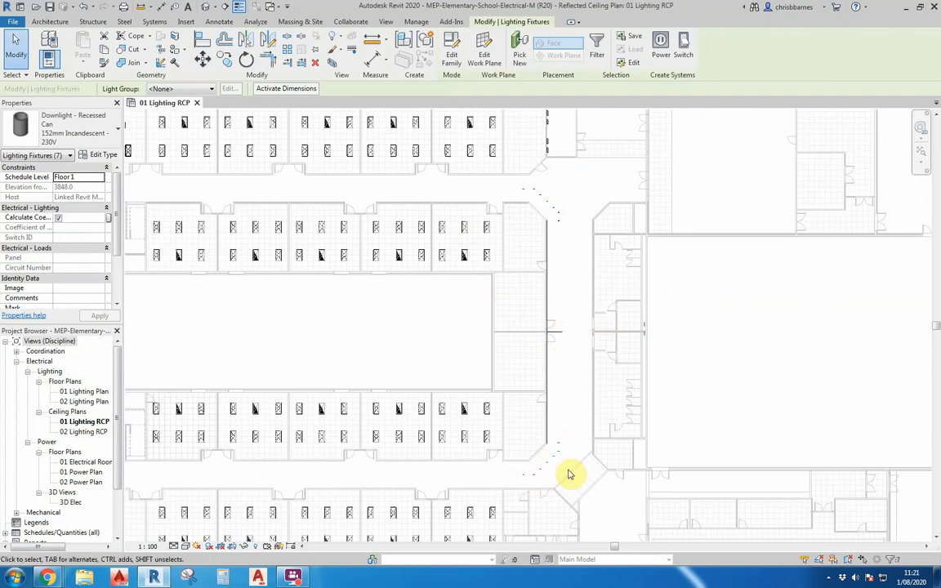
scroll(564, 474, up, 3)
scroll(547, 454, up, 2)
scroll(547, 454, down, 3)
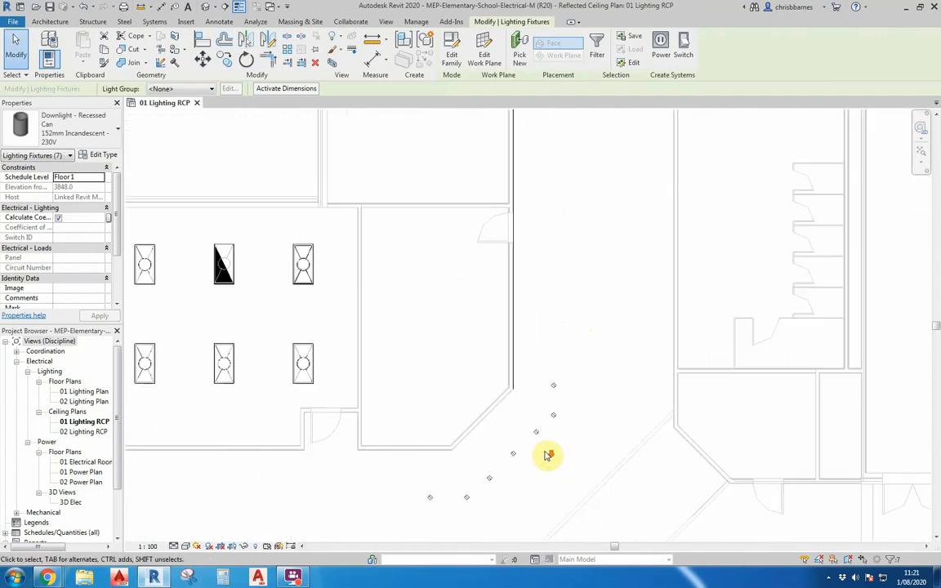
scroll(547, 455, down, 1)
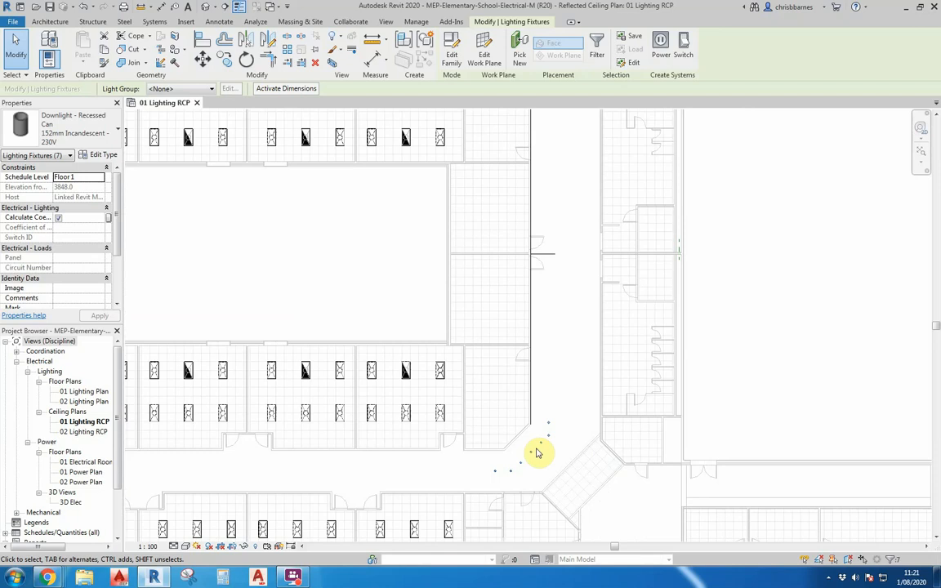
key(Escape)
scroll(541, 456, up, 3)
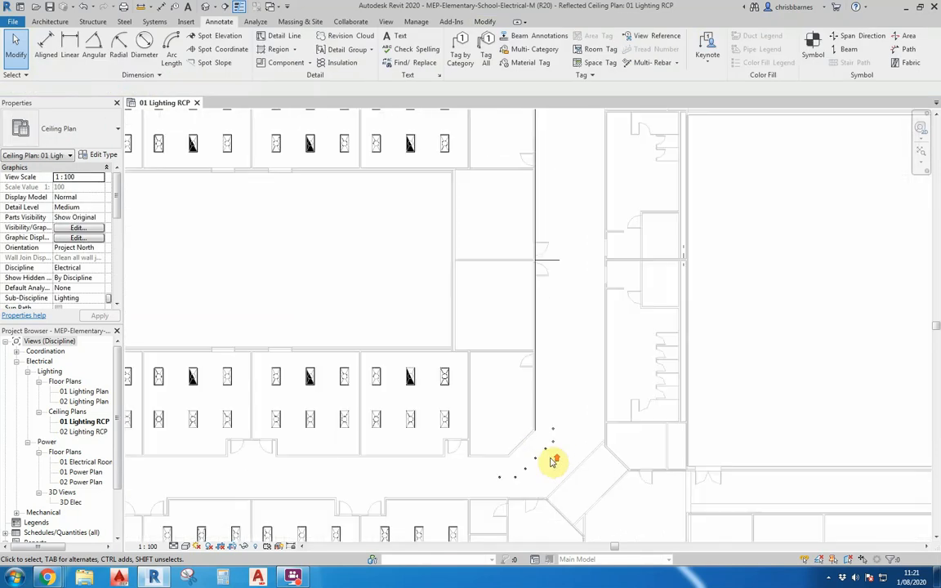
scroll(551, 463, down, 3)
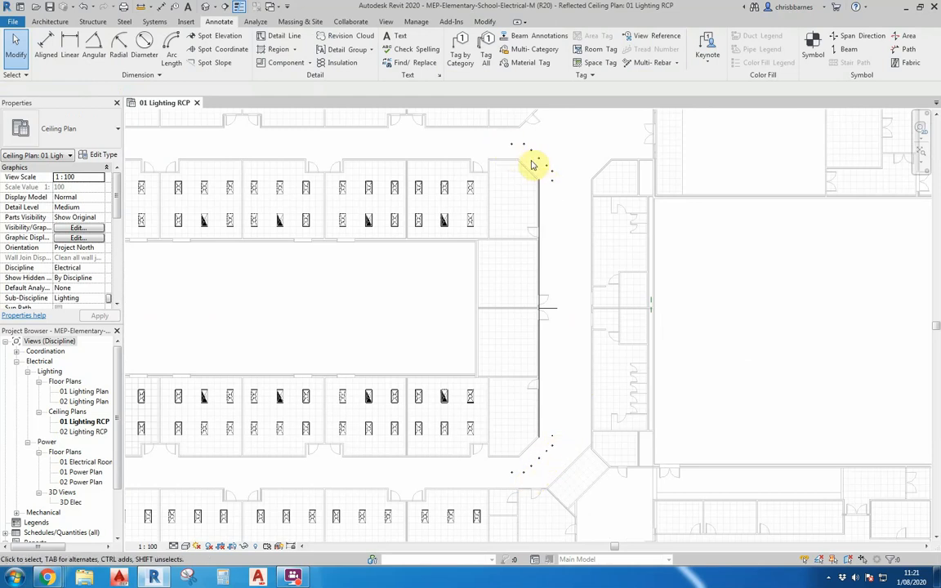
Undo the mirrored copy of the downlights and clear the selection
click(83, 7)
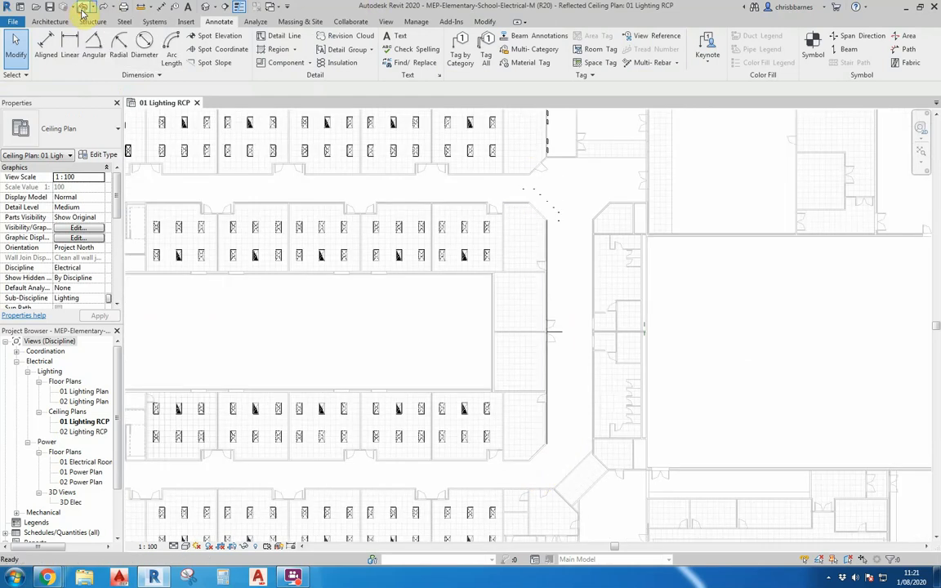
click(510, 178)
key(Escape)
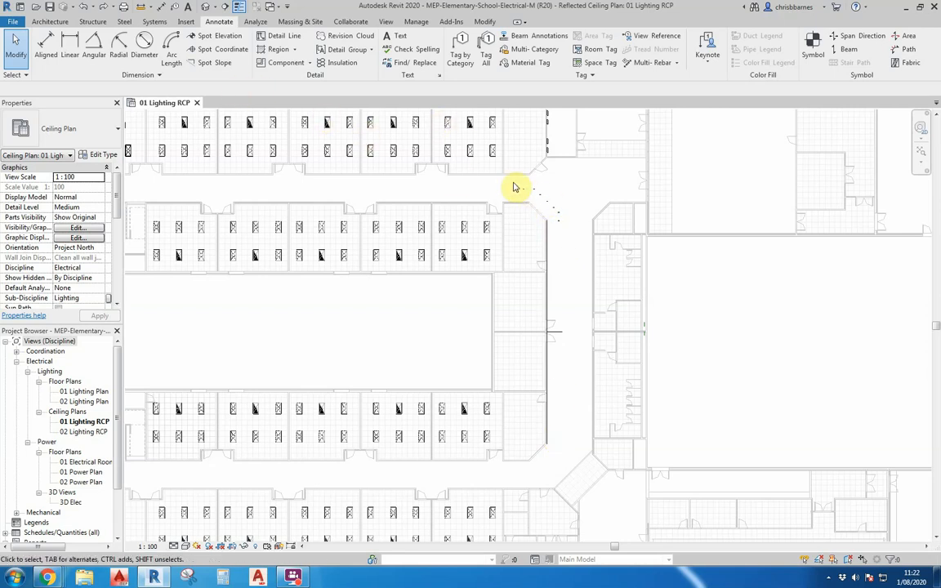
Mirror the seven upper-corner downlights about the short horizontal detail line with Copy turned off, and undo the mirror
drag(515, 187, 571, 231)
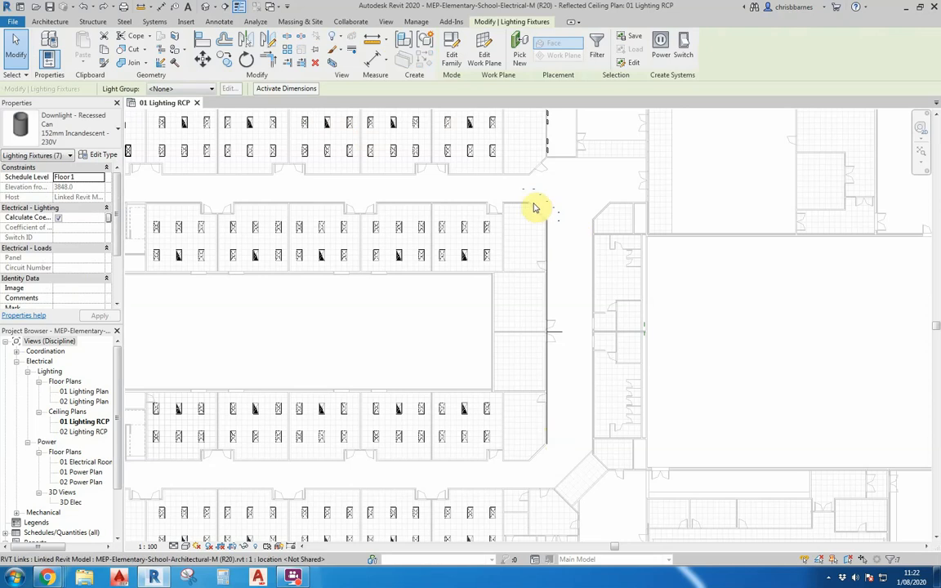
click(251, 38)
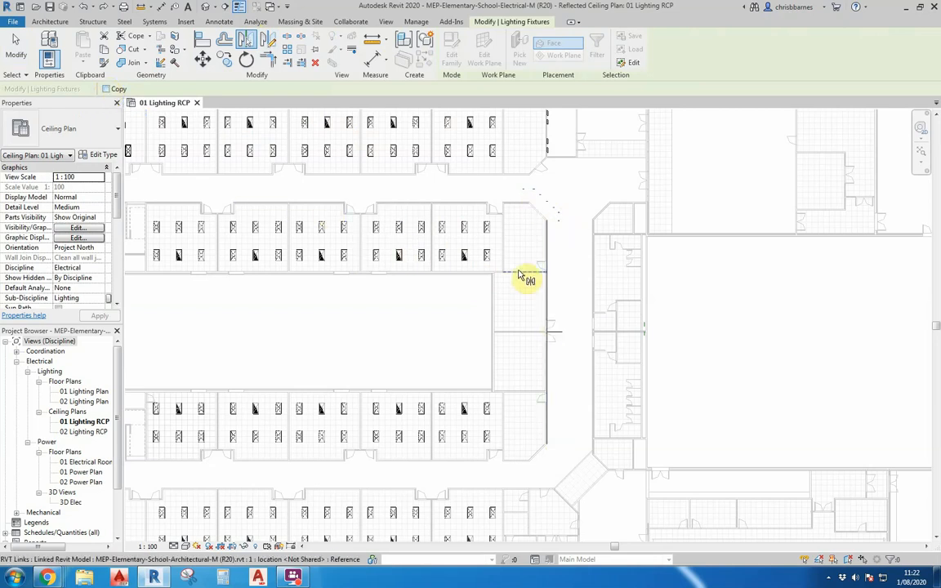
click(557, 331)
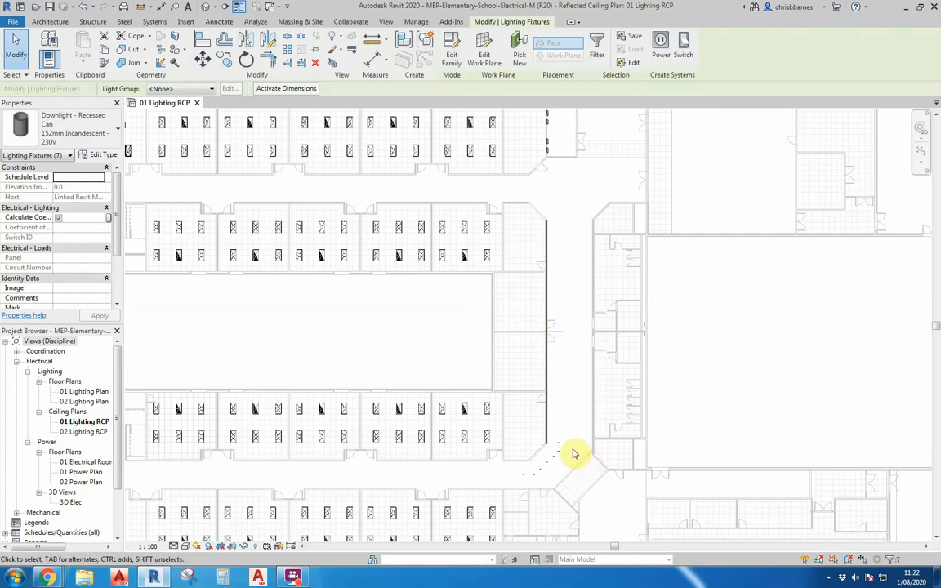
scroll(545, 467, up, 3)
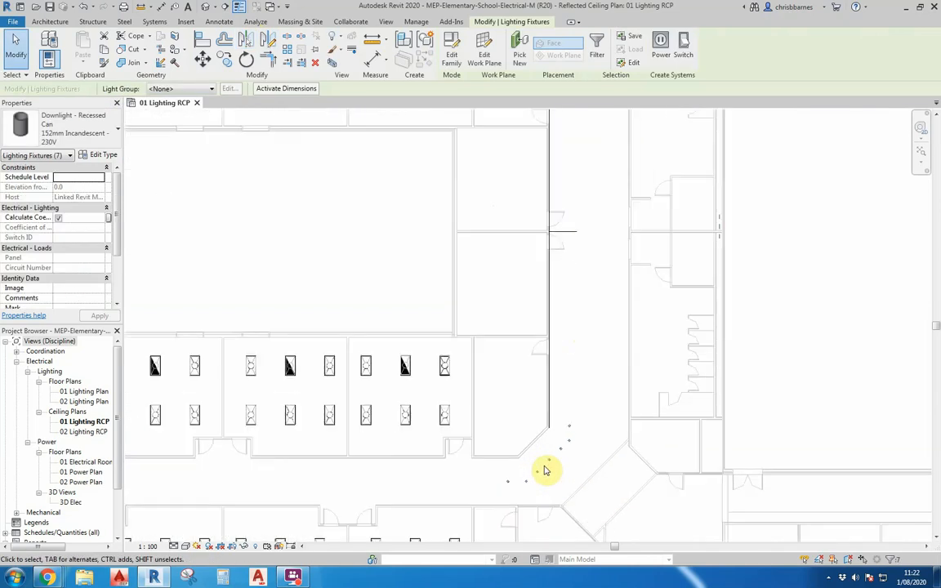
scroll(565, 453, down, 2)
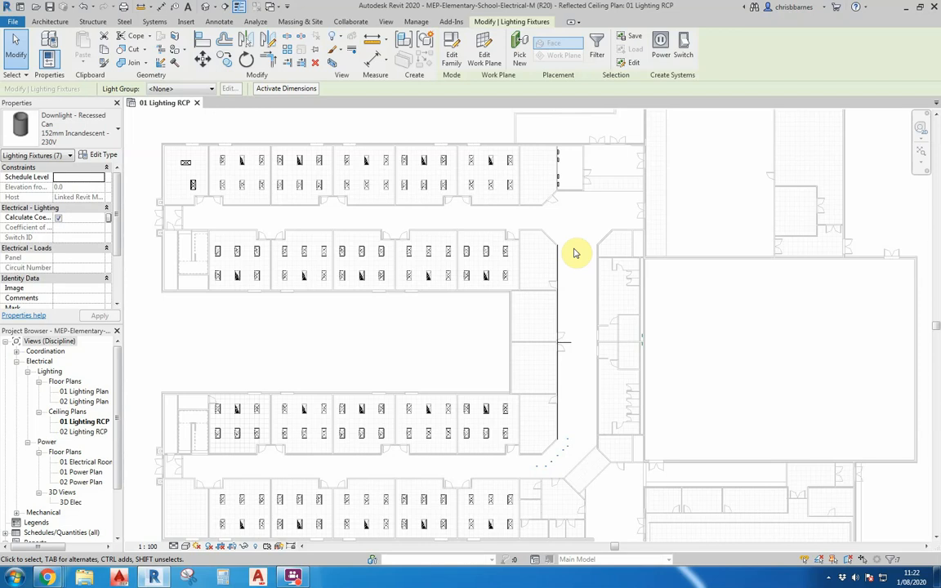
click(83, 6)
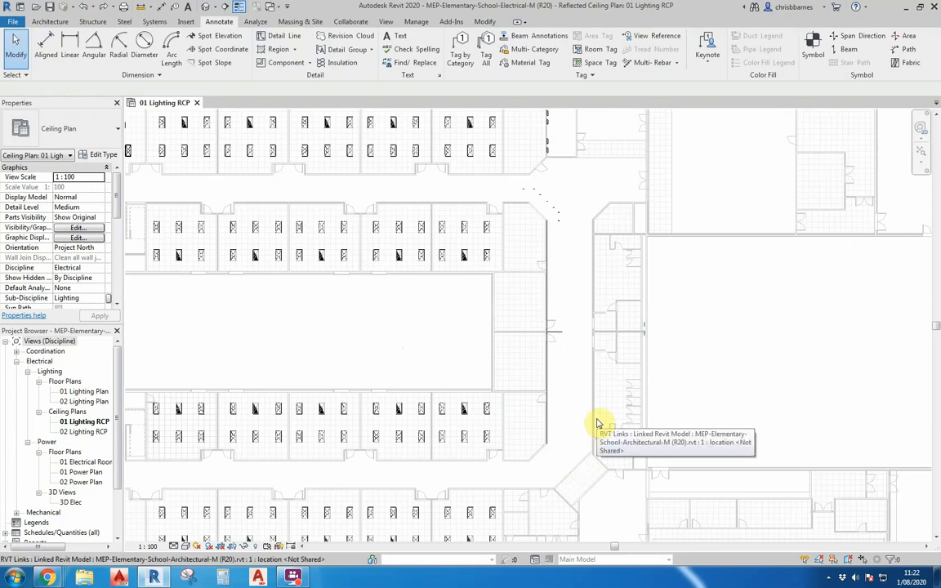
Create a linear, grouped array of the westernmost downlight in the upper corridor, with the second member 2000 mm to the west
scroll(454, 164, up, 4)
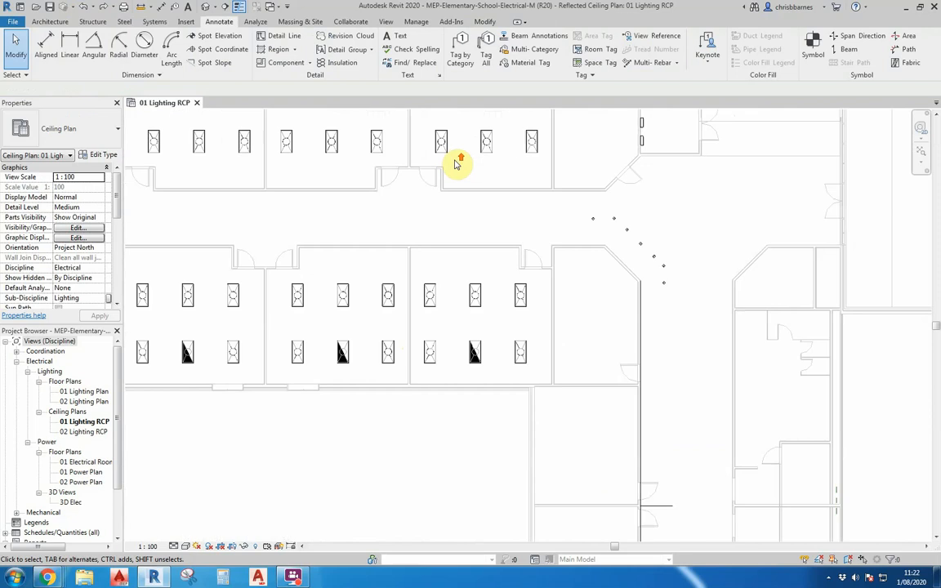
scroll(455, 163, up, 2)
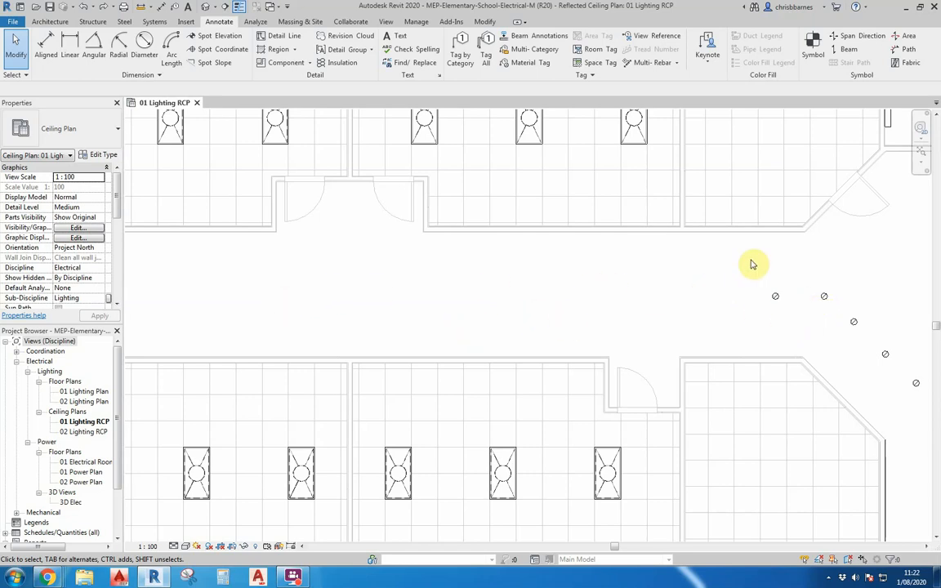
drag(743, 260, 792, 322)
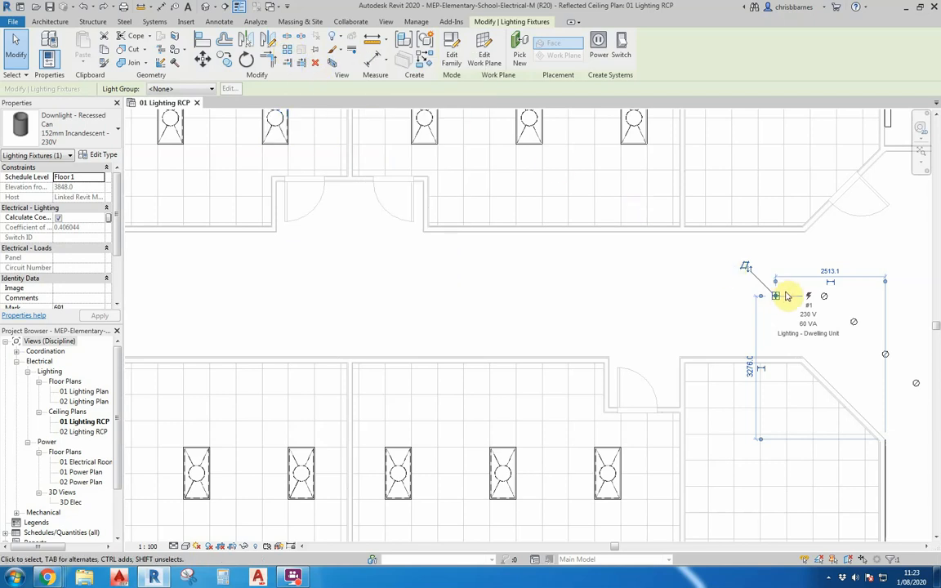
click(288, 54)
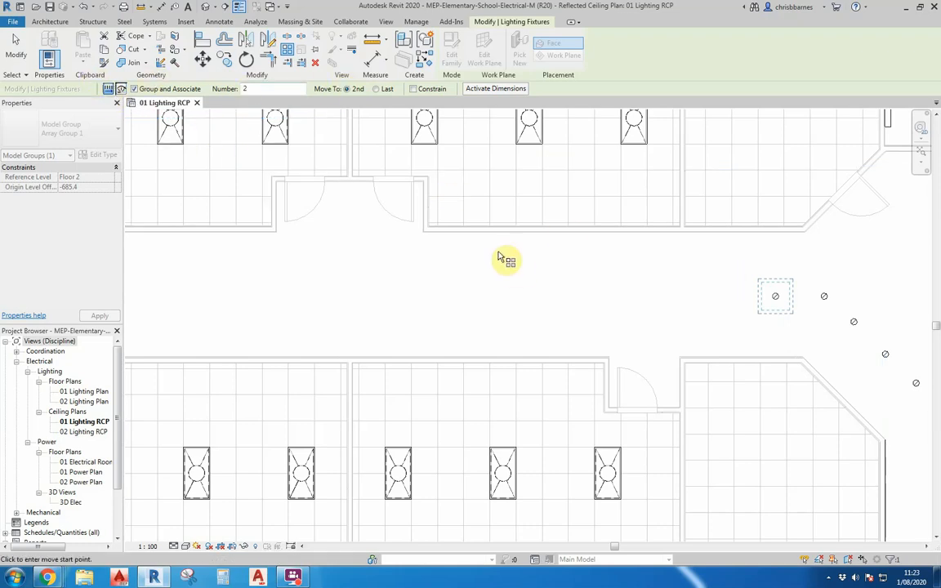
click(110, 89)
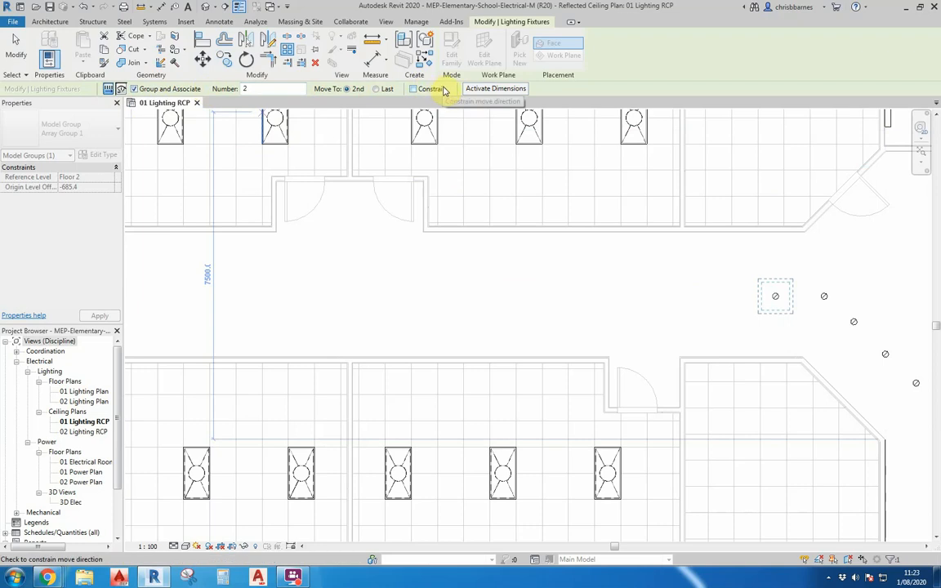
click(778, 319)
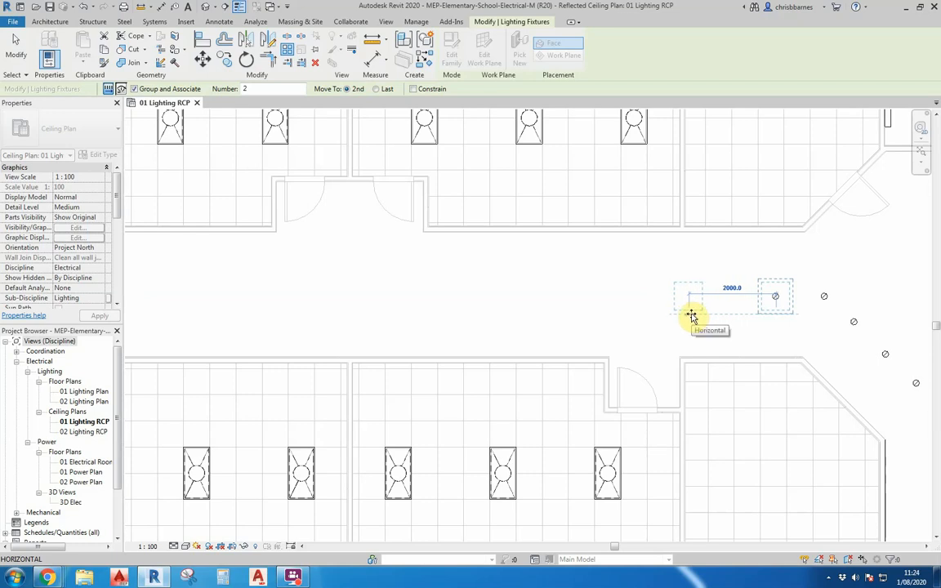
text(20)
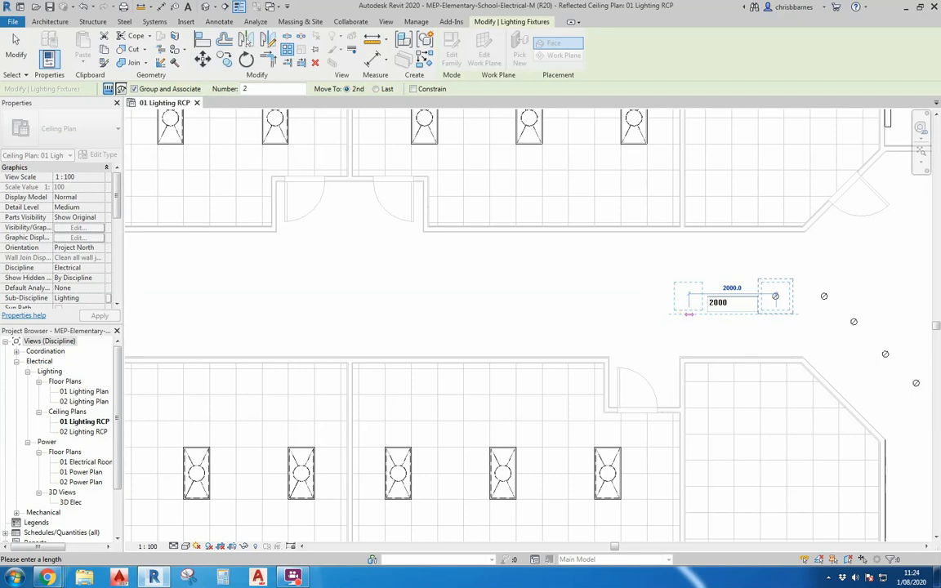
text(00)
key(Return)
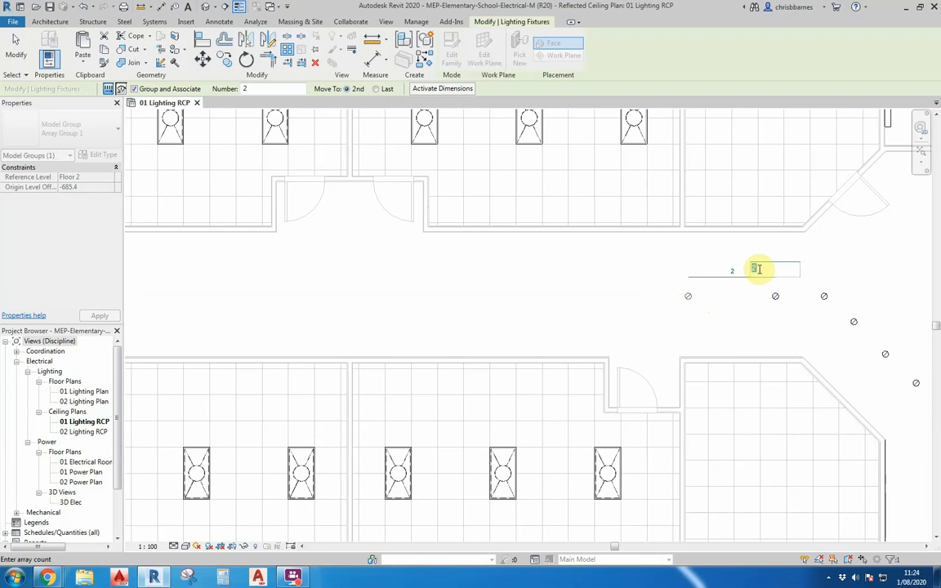
Set the downlight array's count to 6 and clear the selection
text(6)
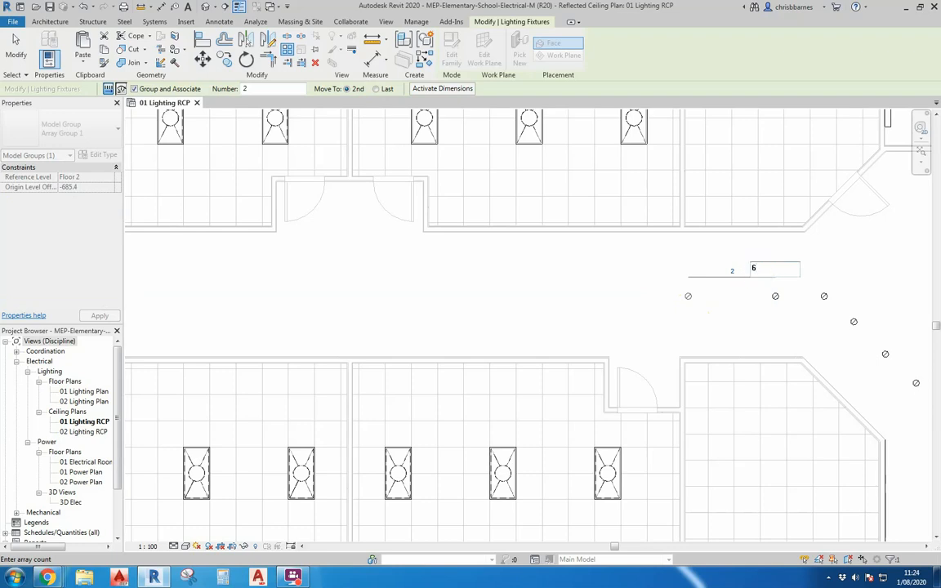
key(Return)
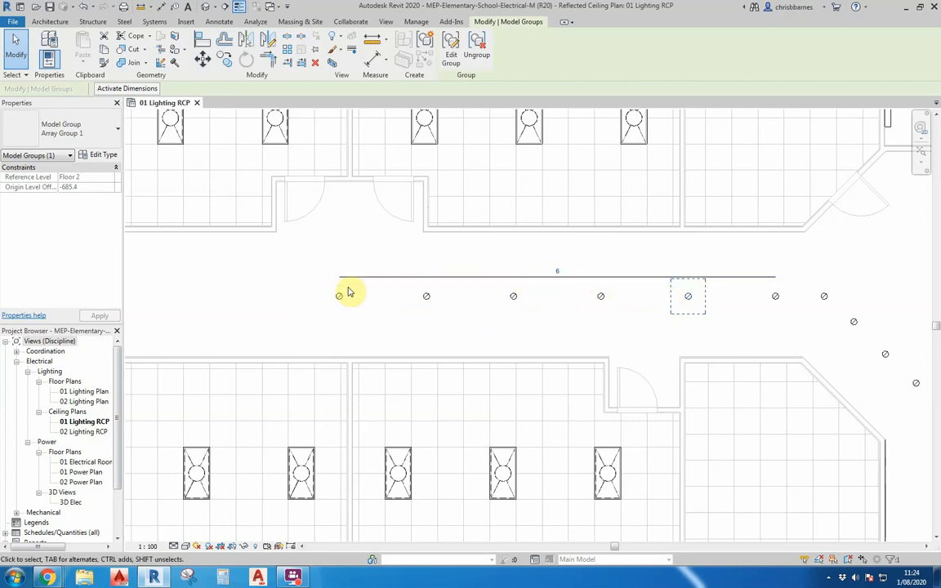
click(532, 331)
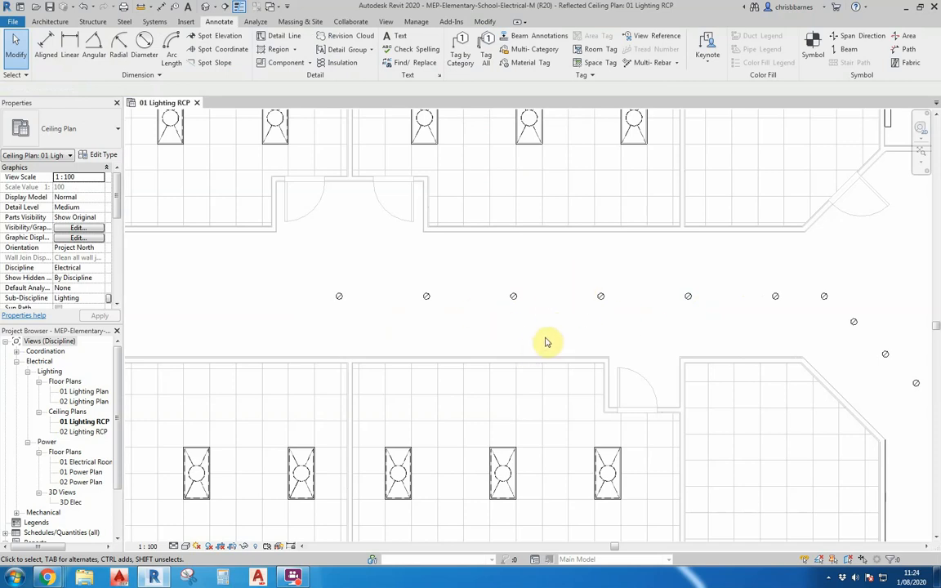
Ungroup the third downlight from the array's west end, then select that fixture and its western neighbour to compare them
click(514, 303)
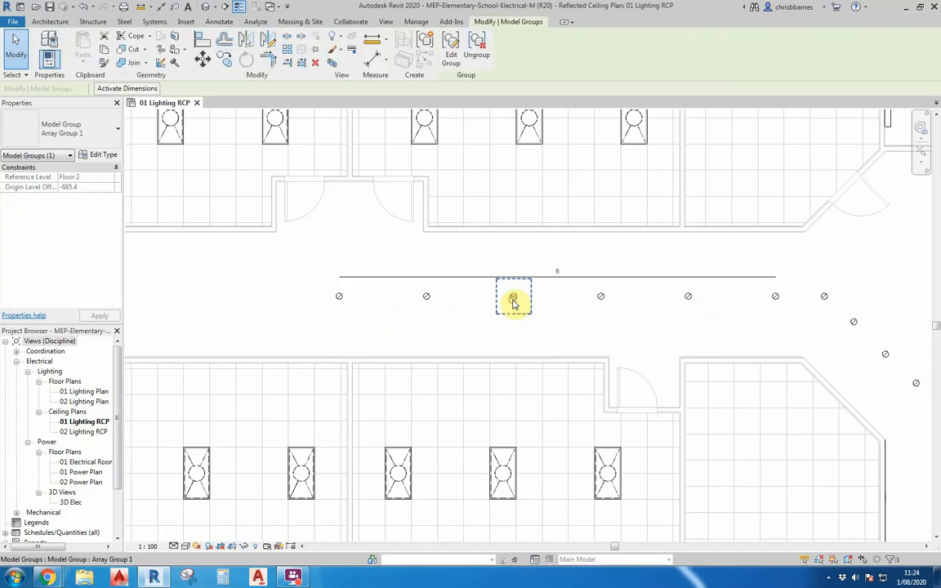
click(480, 54)
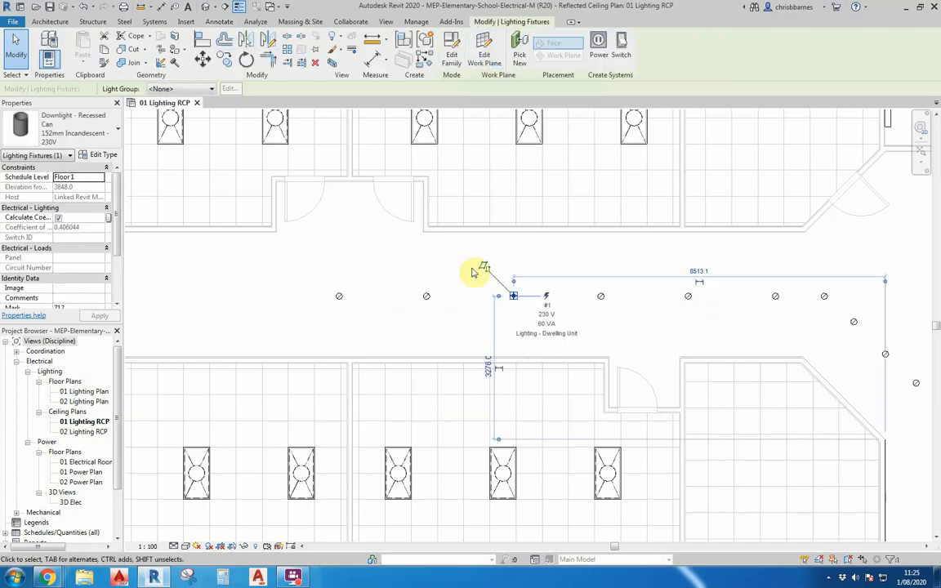
click(467, 315)
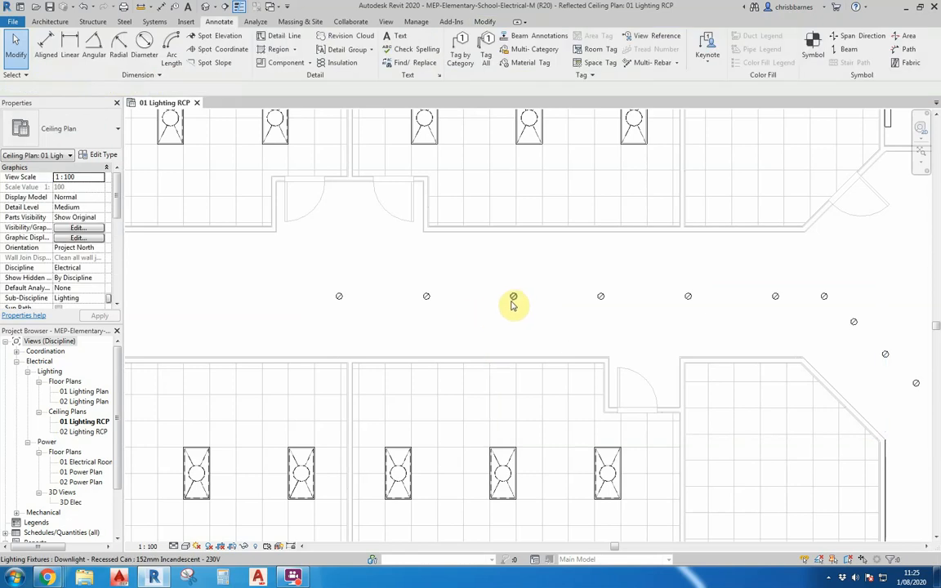
click(513, 304)
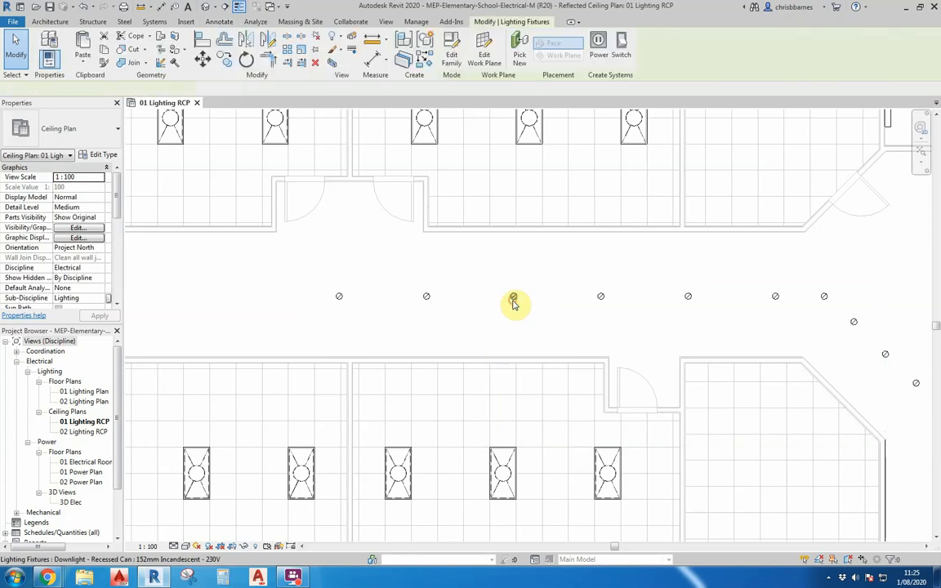
click(427, 304)
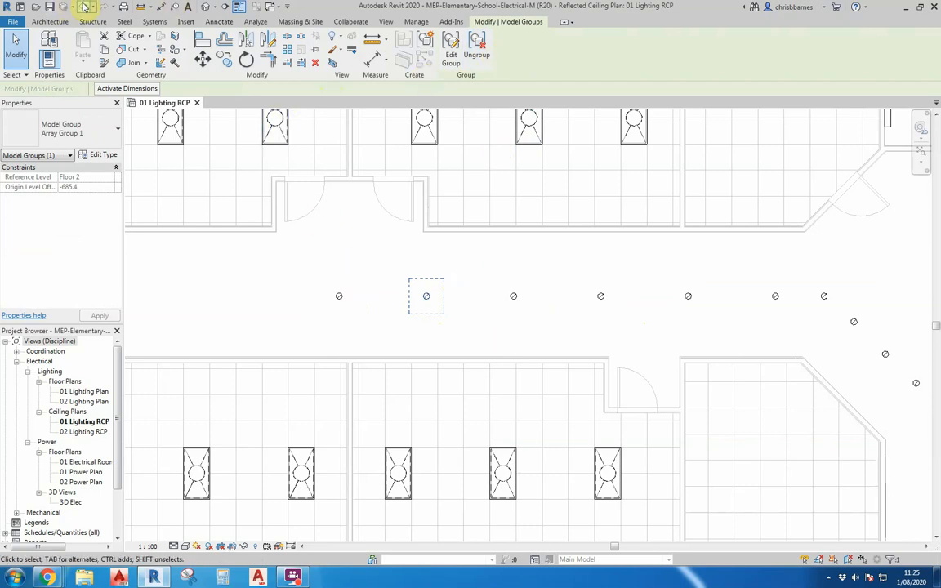
Undo the linear downlight array and draw a detail circle about 2100 mm in radius, centred on the wall corner east of the door recess
click(84, 7)
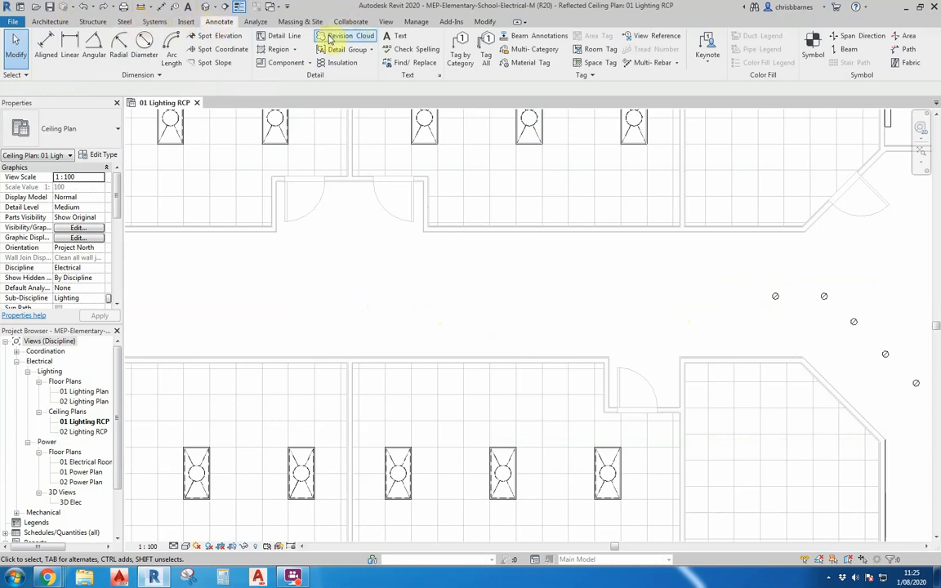
click(281, 36)
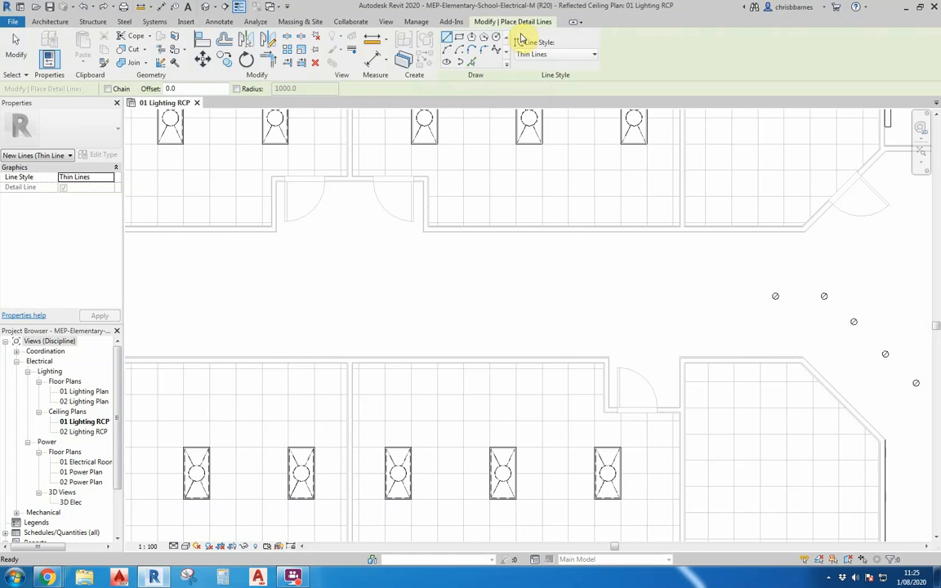
click(496, 38)
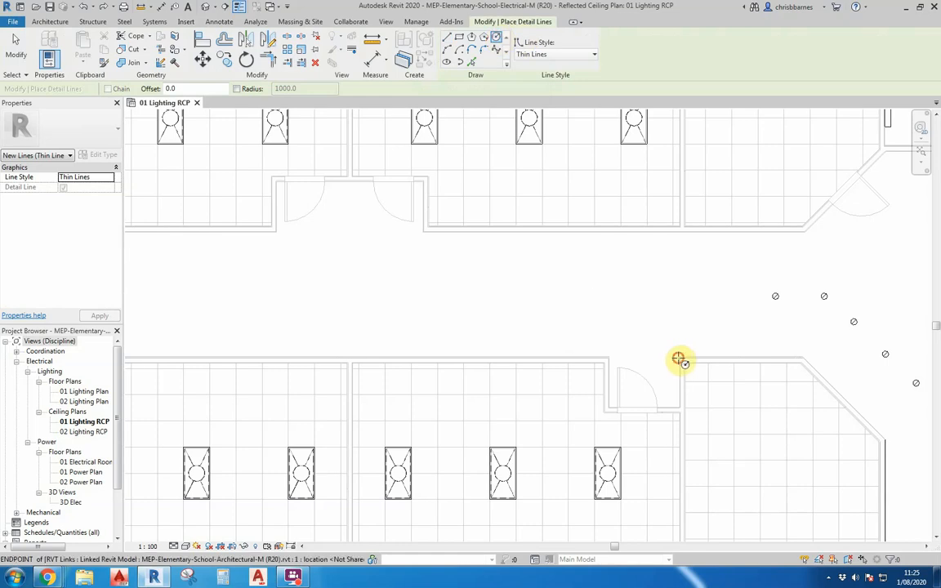
click(679, 357)
click(762, 315)
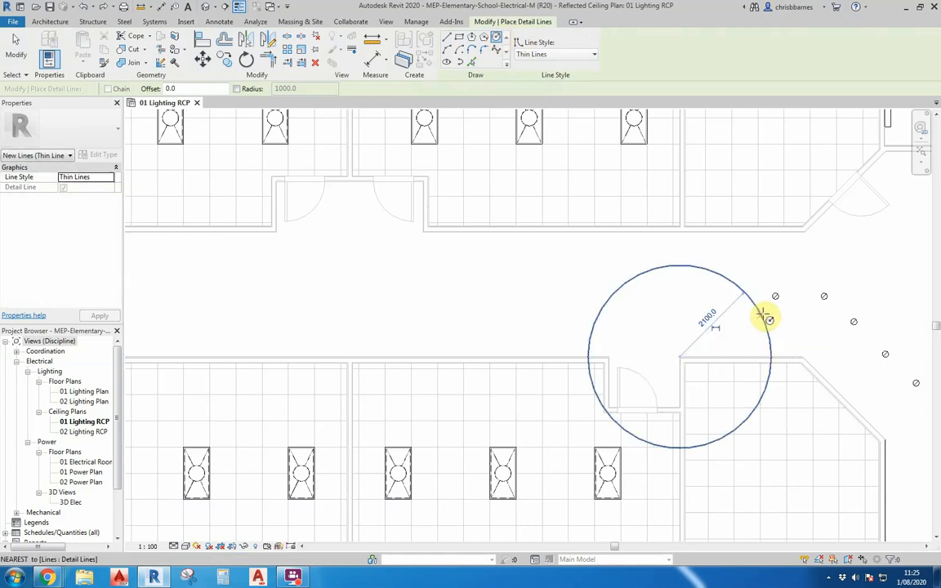
key(Escape)
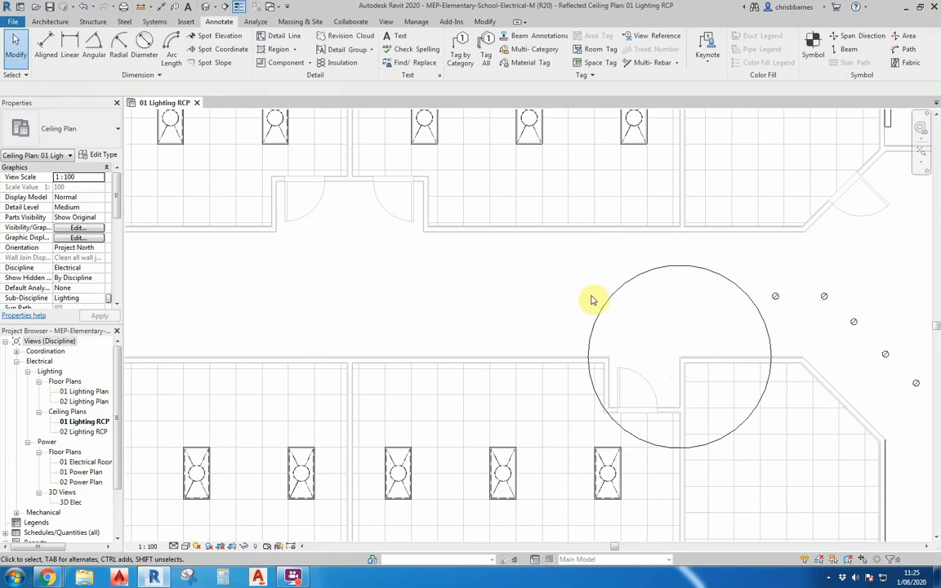
Create a radial, grouped array of 3 from the westernmost downlight about the circle's centre, with the second member at about 148.6°
click(776, 299)
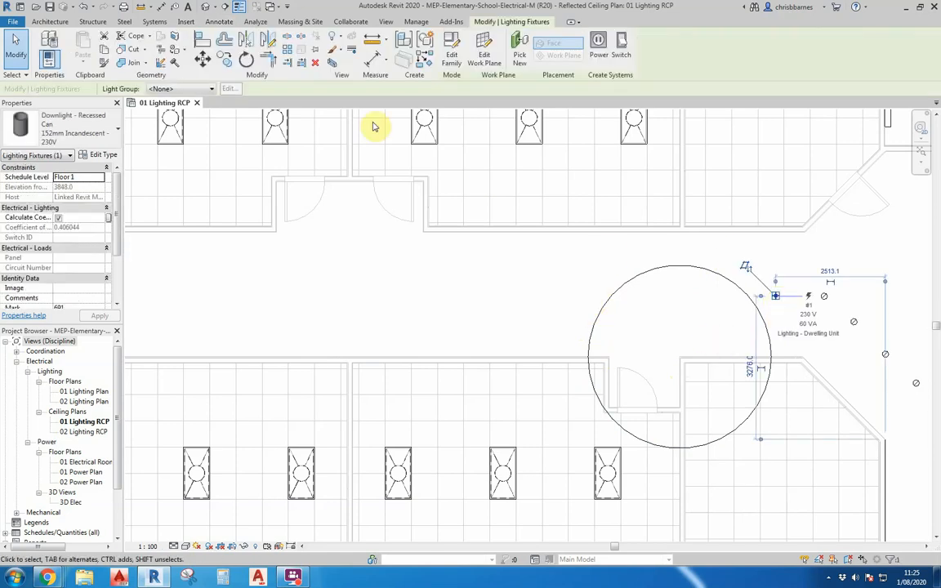
click(288, 51)
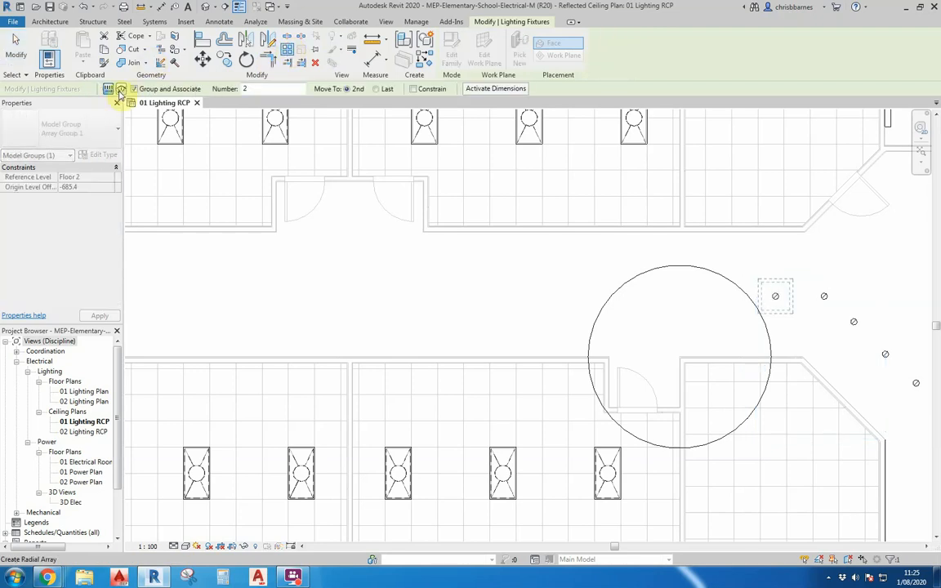
click(119, 90)
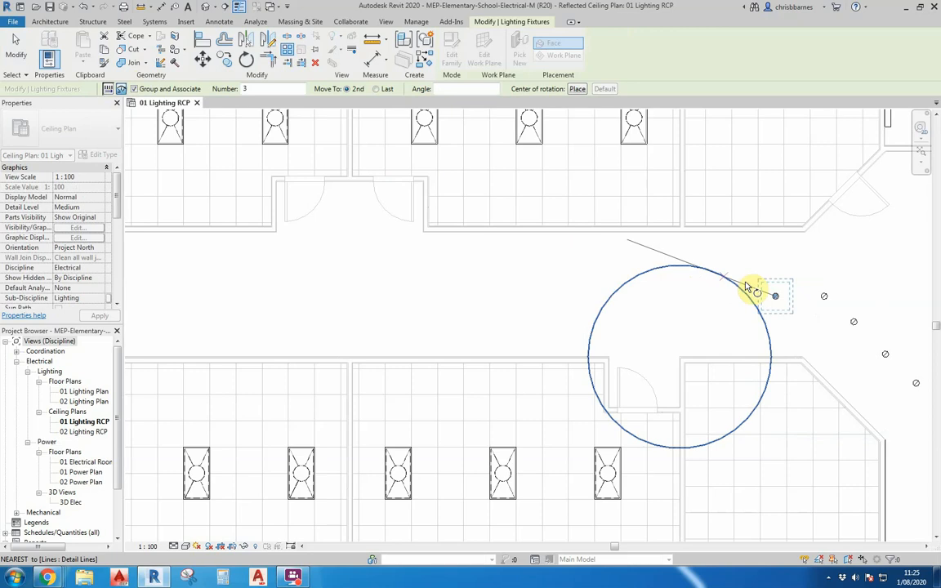
click(775, 297)
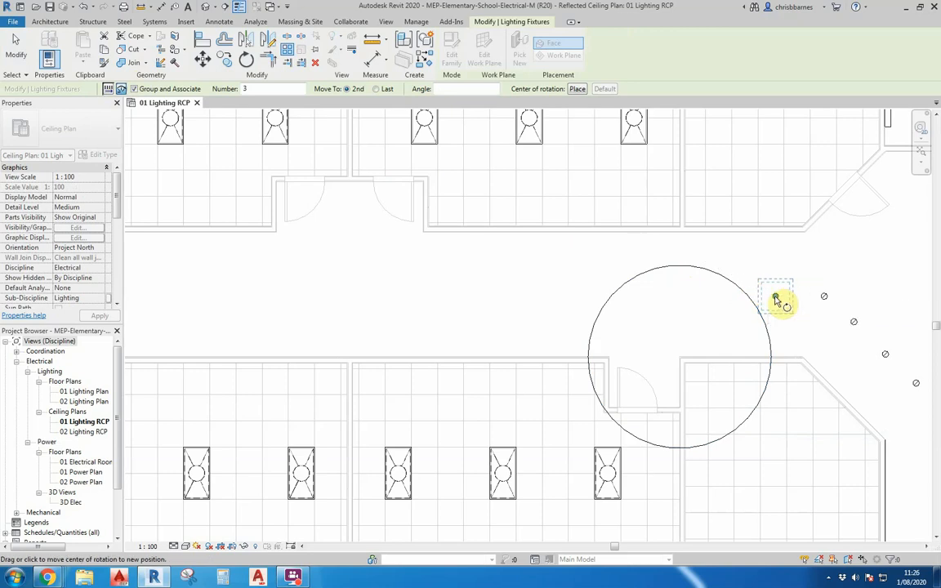
click(775, 299)
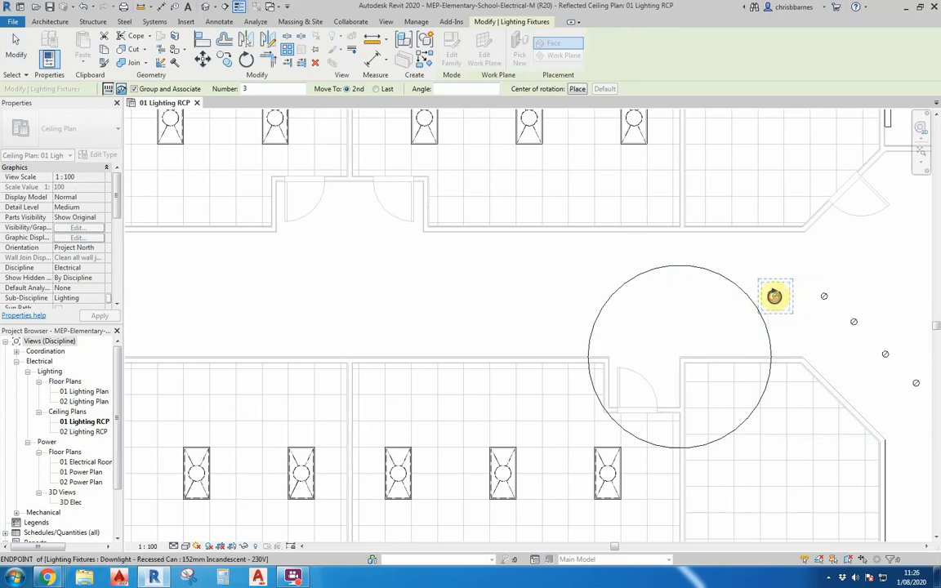
click(681, 357)
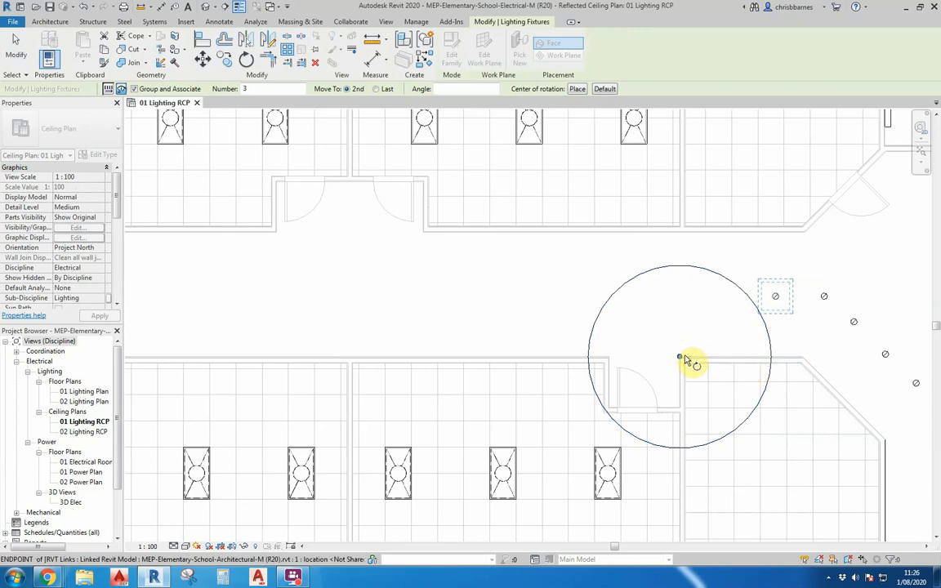
click(774, 298)
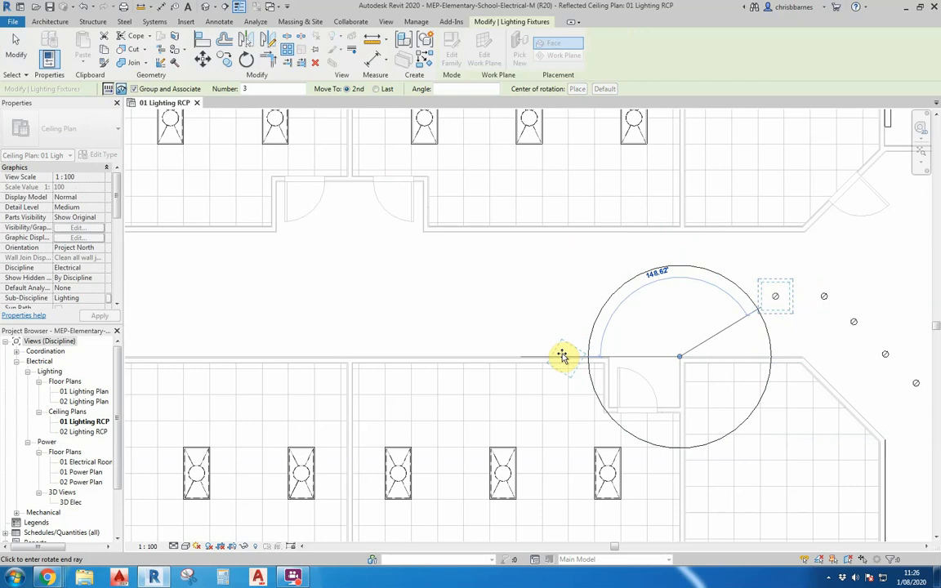
click(562, 355)
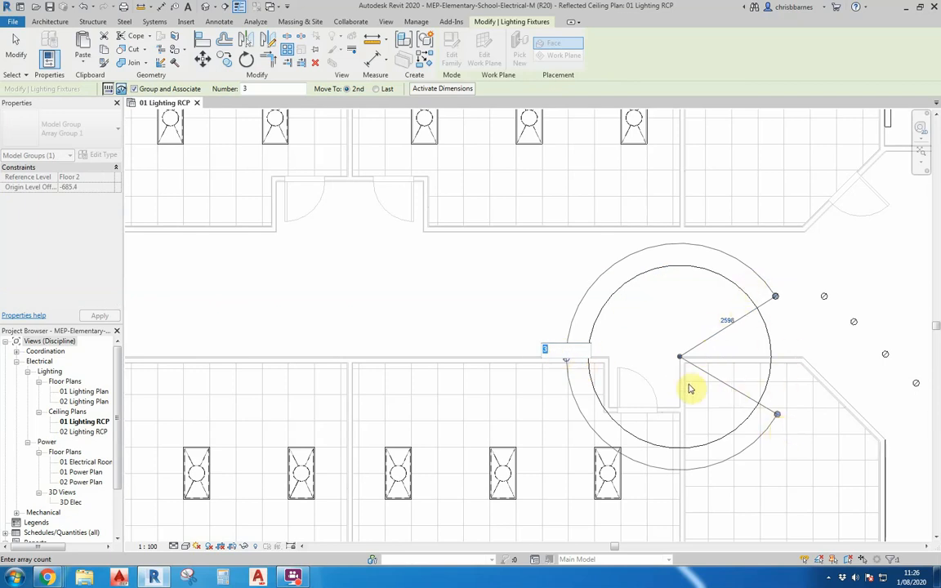
key(Return)
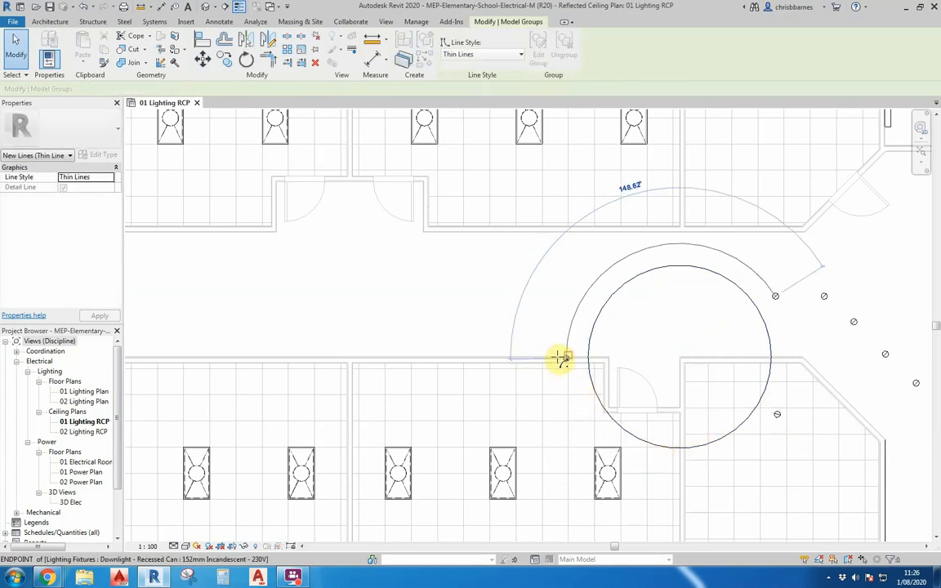
Set the radial array's count to 4, swing its end handle back to the lower corridor wall west of the circle, and clear the selection
click(564, 357)
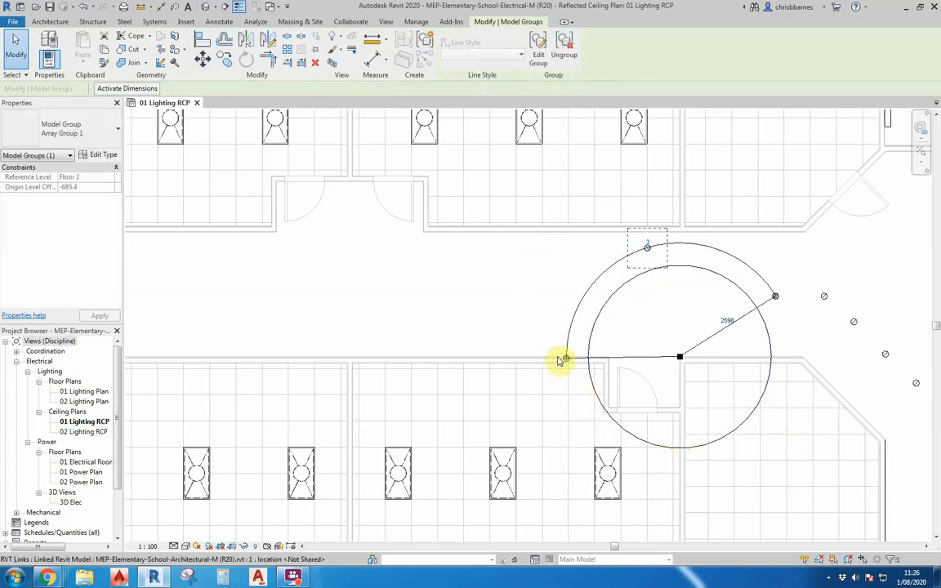
click(648, 243)
text(4)
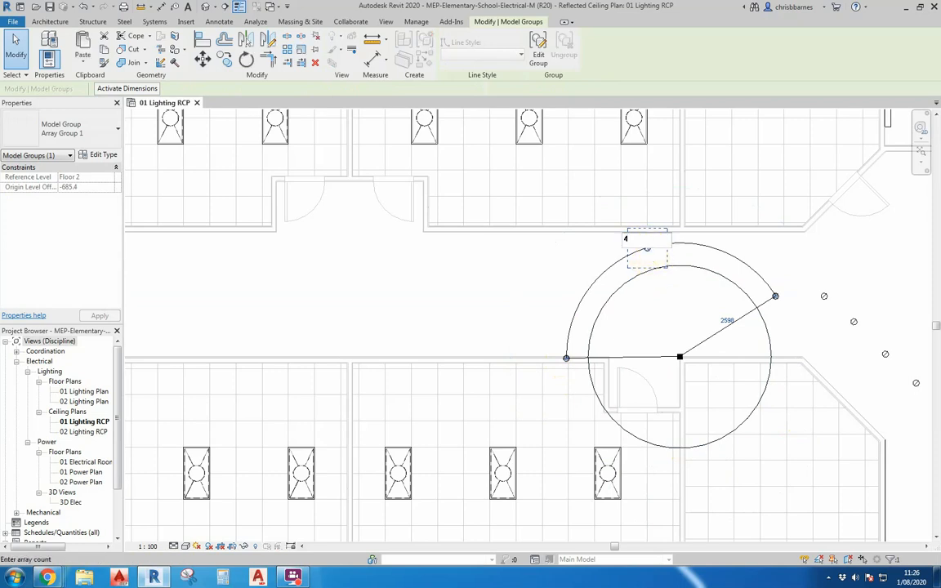
key(Return)
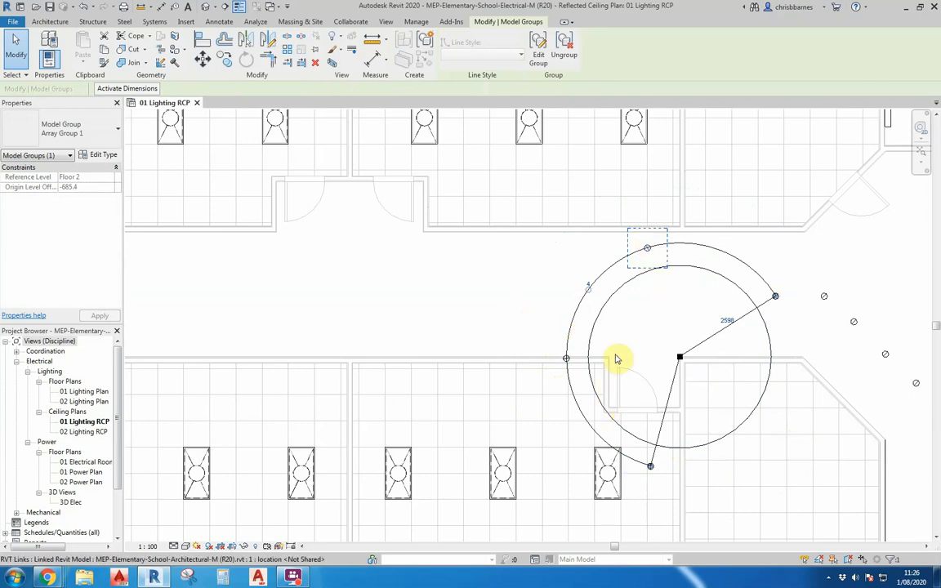
drag(650, 467, 565, 361)
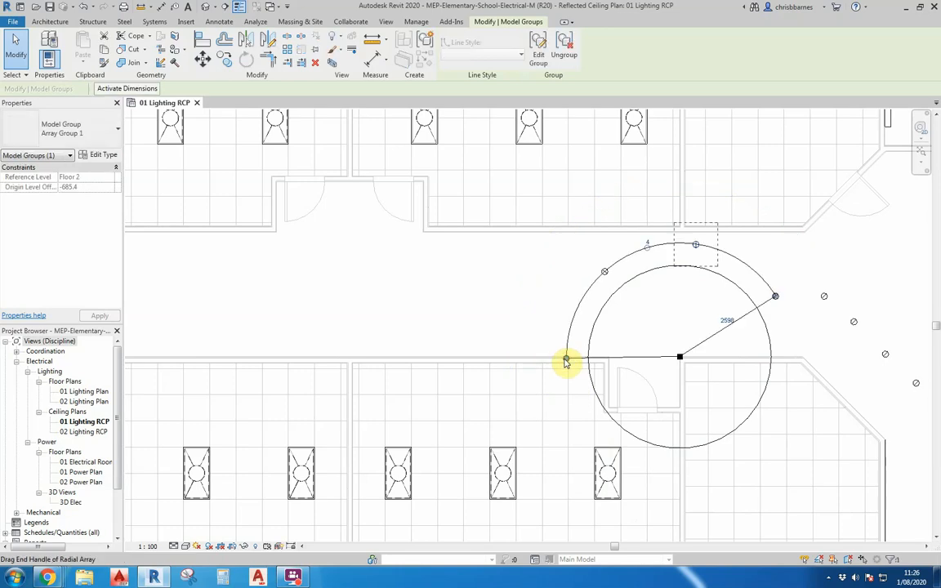
click(490, 276)
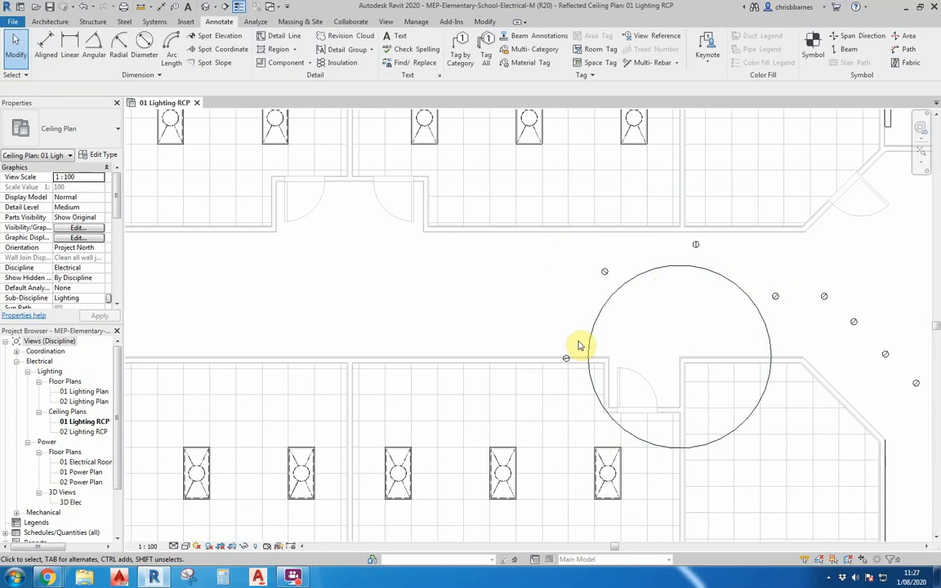
Undo the radial downlight array, leaving the original downlight and the detail circle
click(606, 281)
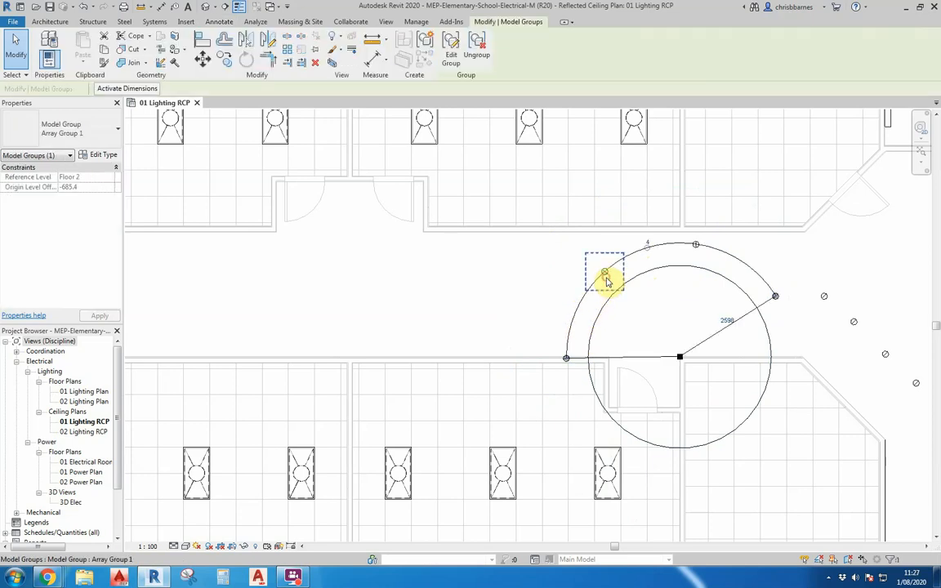
click(83, 7)
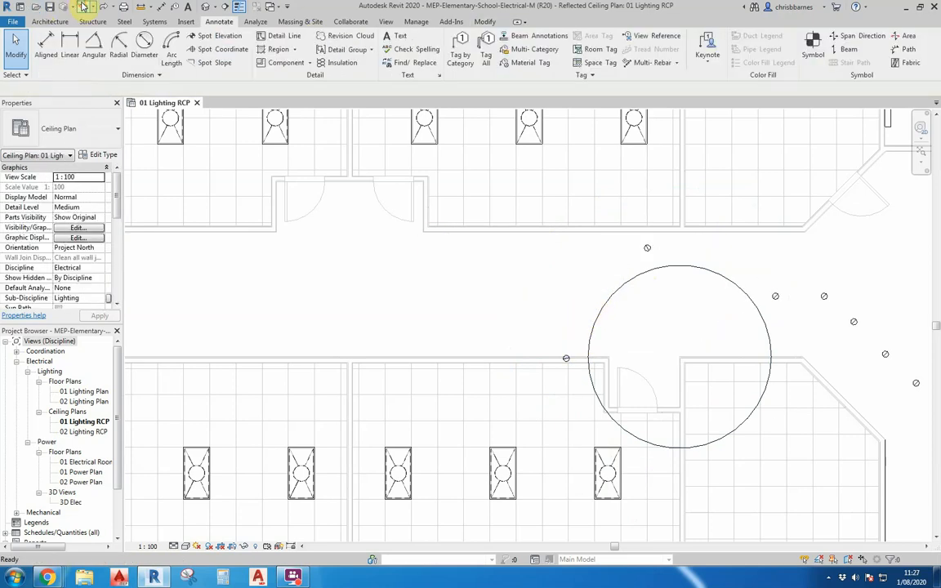
click(83, 7)
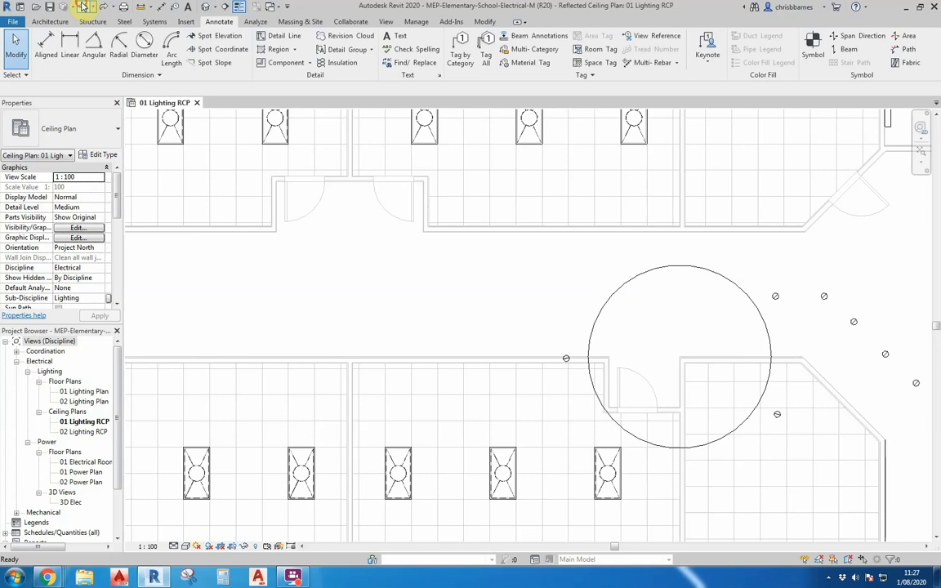
Start an array of the downlight nearest the circle and compare the Linear and Radial array options
click(777, 301)
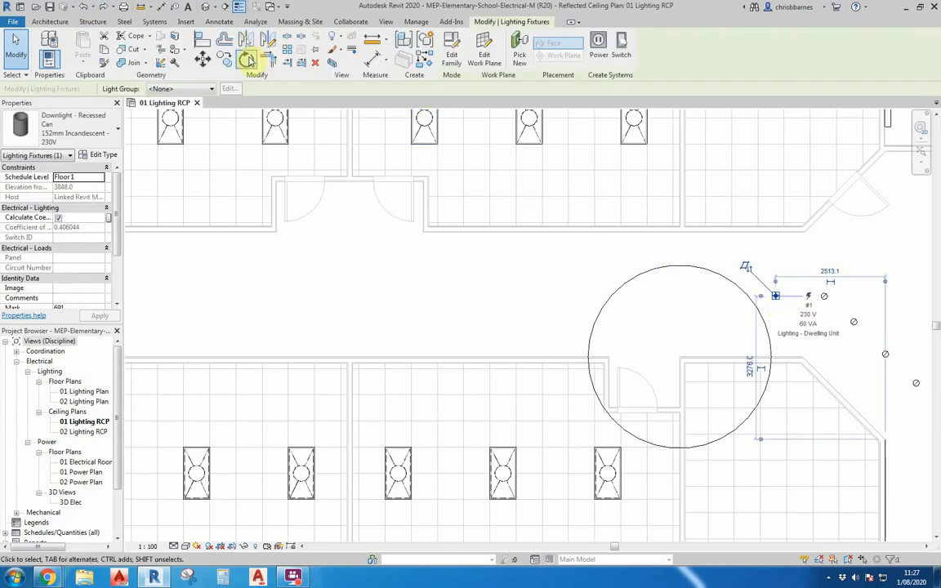
click(287, 51)
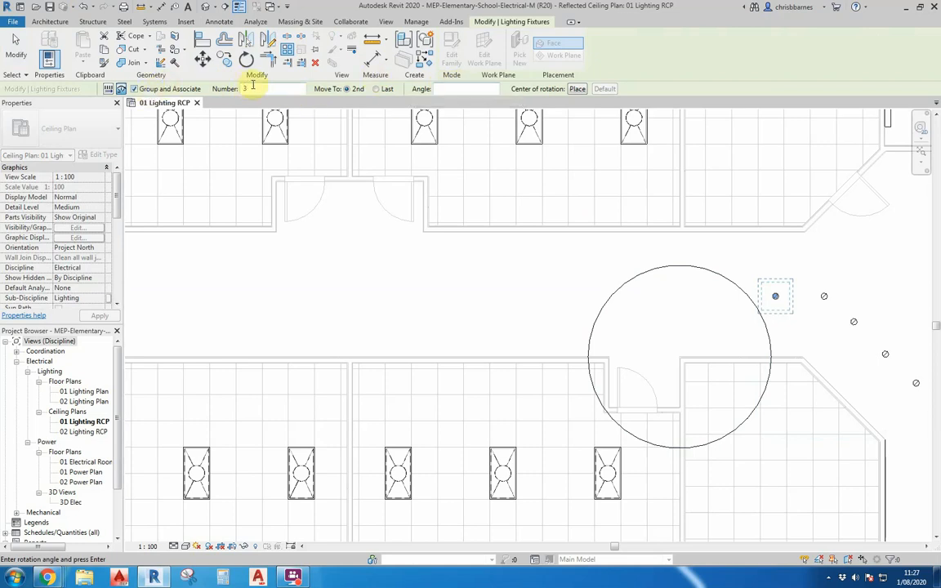
click(108, 92)
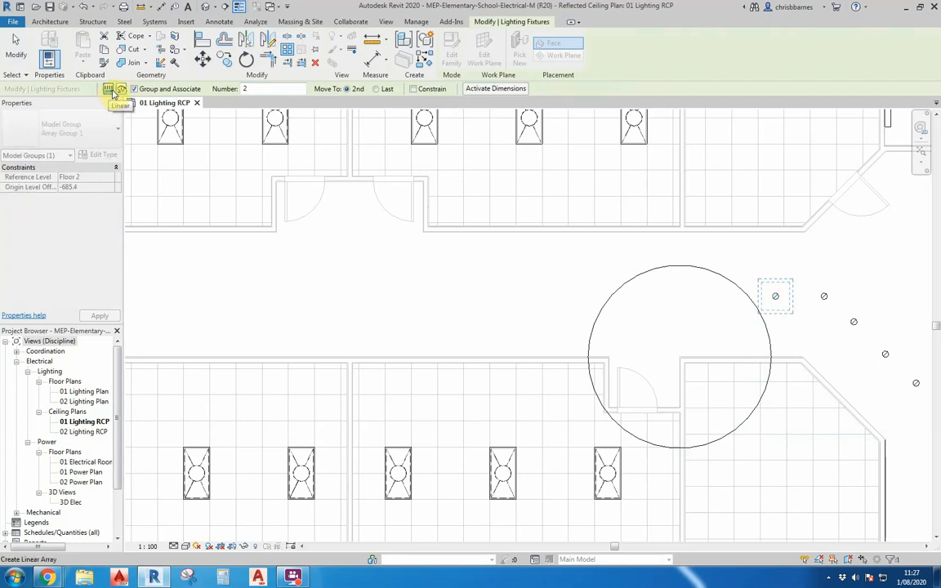
click(121, 90)
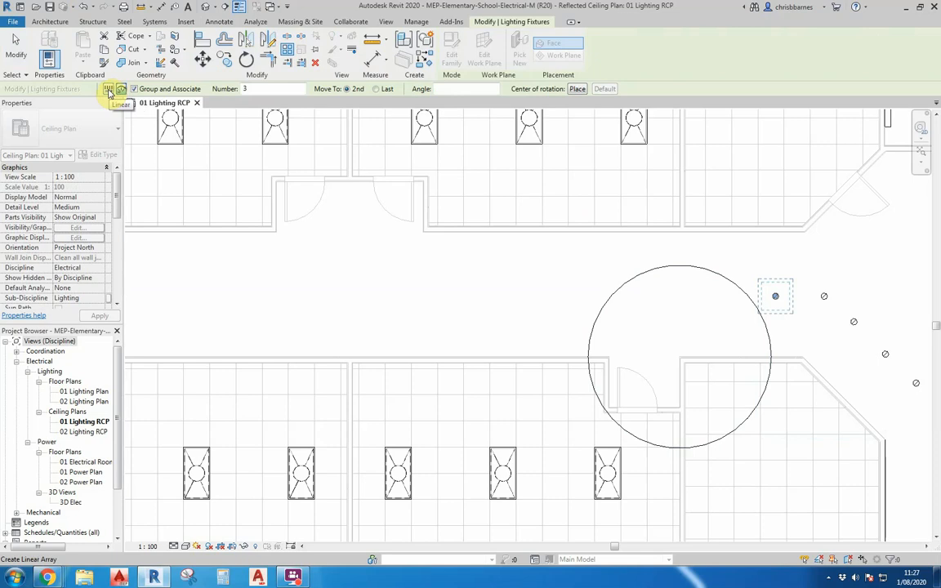
click(109, 90)
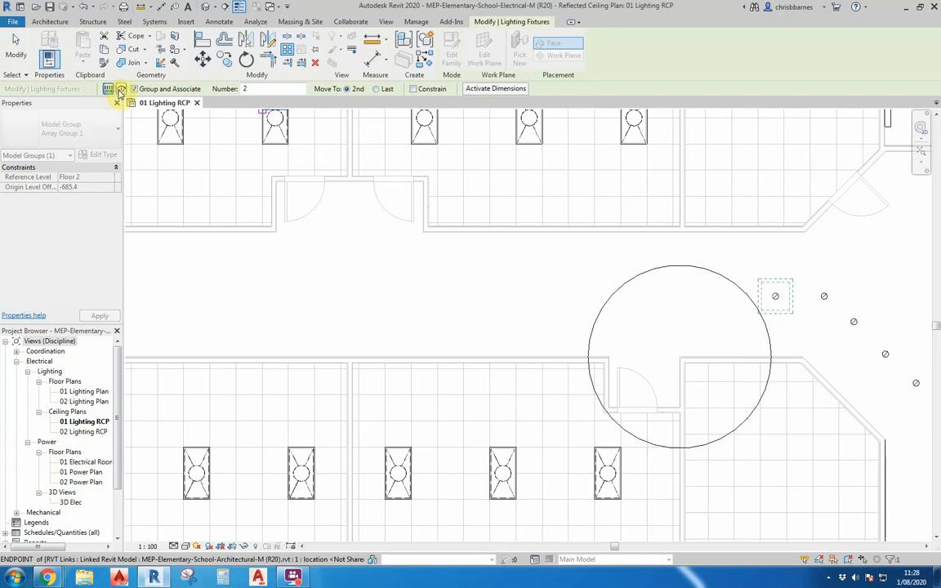
Switch the grouped array of 3 to Radial and pick up its centre of rotation for relocation
click(121, 89)
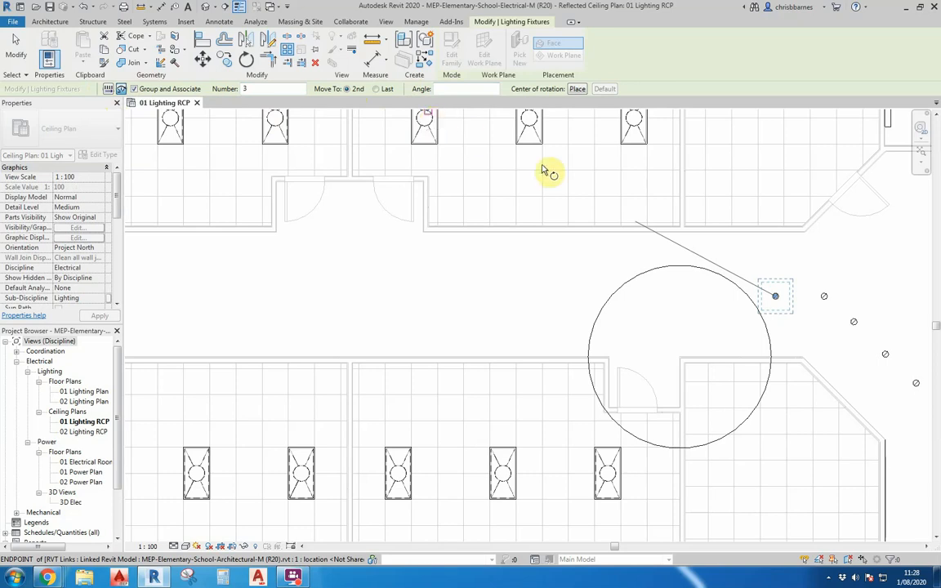
click(576, 90)
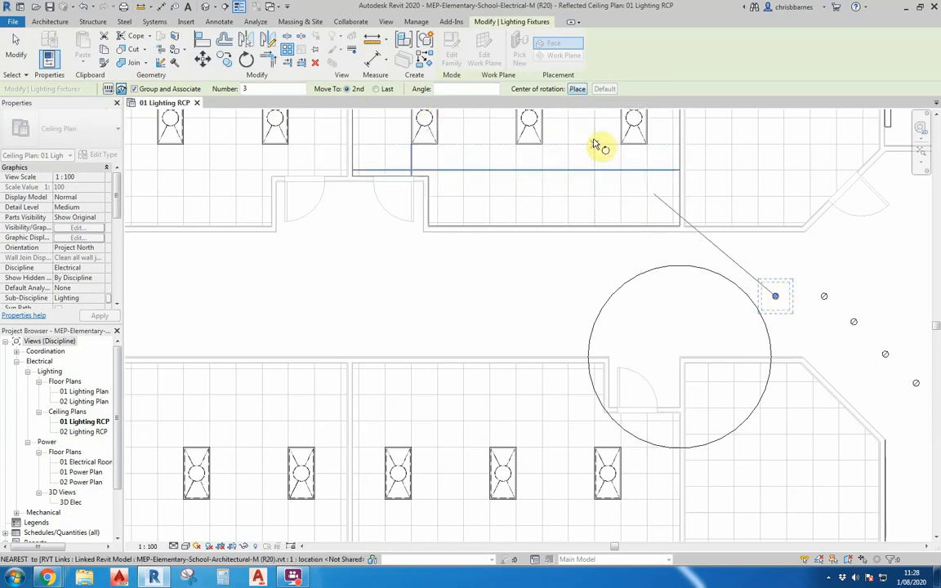
click(777, 296)
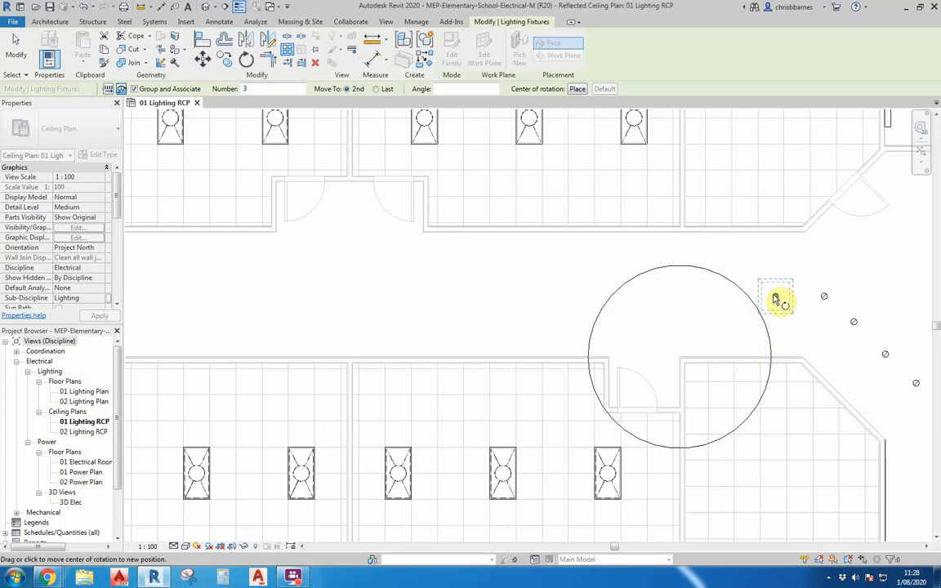